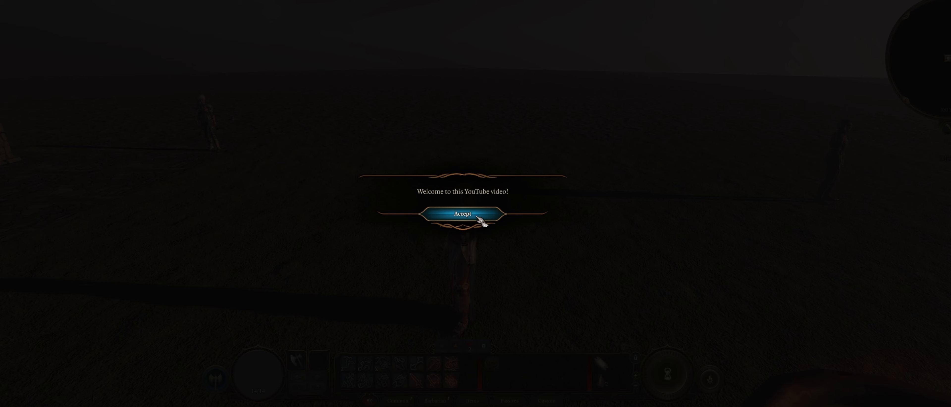
Accept the welcome message and walk the player character across the stone floor around the seated figure
click(476, 217)
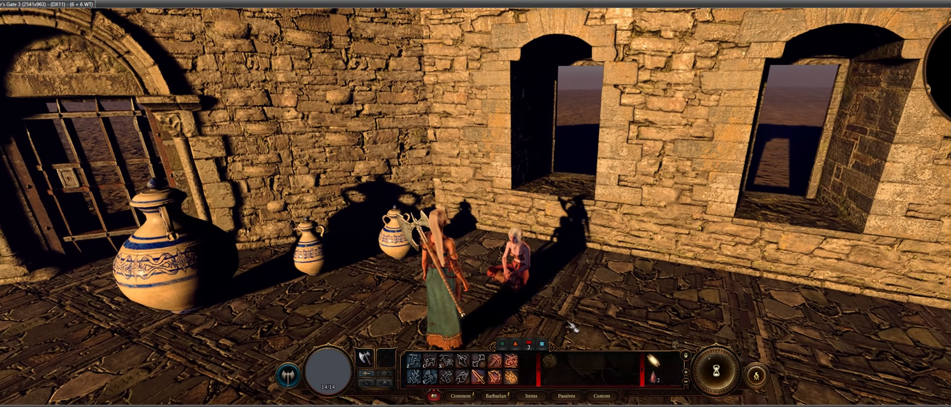
click(568, 324)
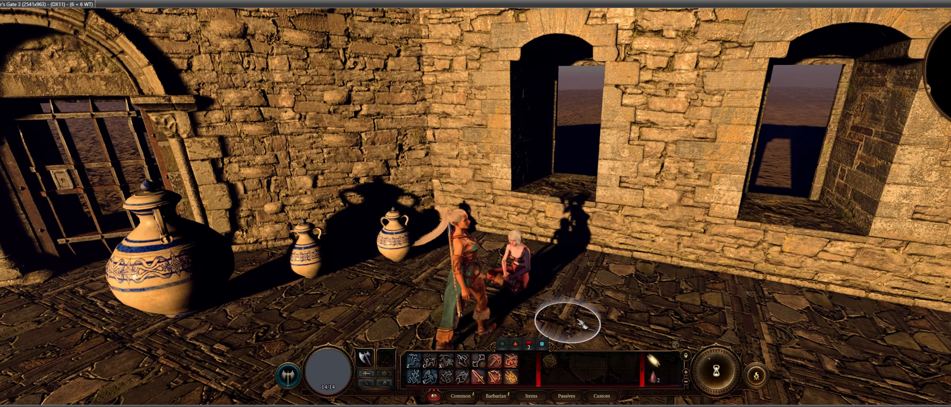
middle_drag(568, 324, 544, 303)
scroll(517, 304, down, 3)
scroll(501, 304, up, 3)
scroll(515, 314, up, 2)
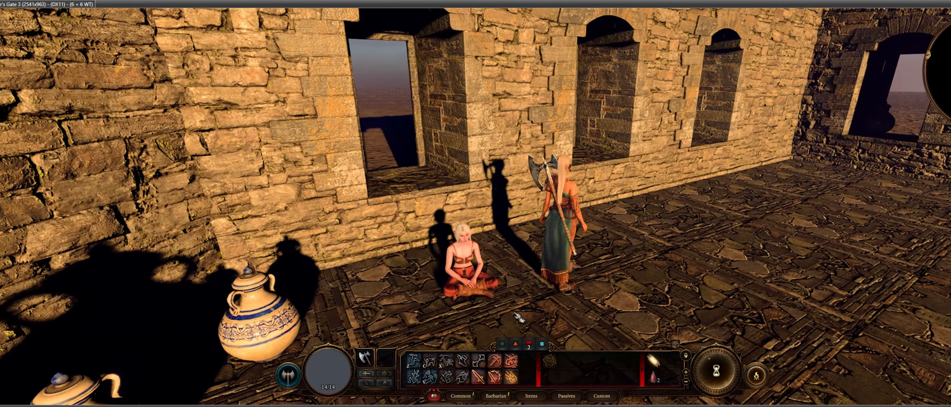
middle_drag(518, 317, 565, 335)
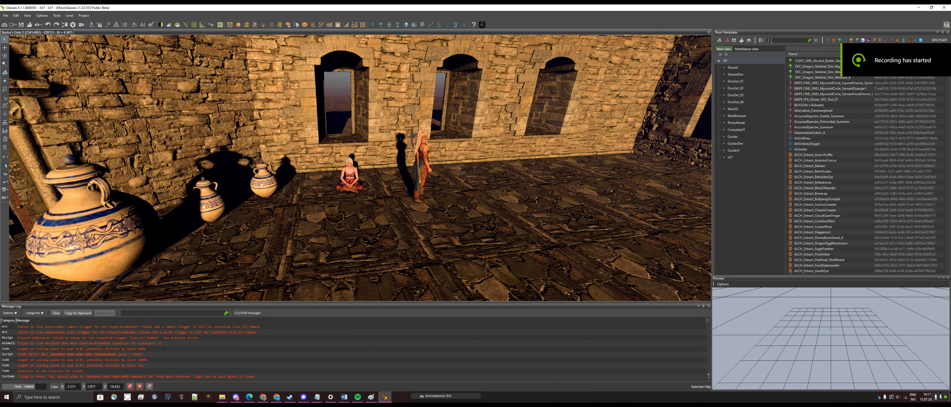
Filter the root templates to character templates matching "rat" and float the preview window over the viewport
text(rat)
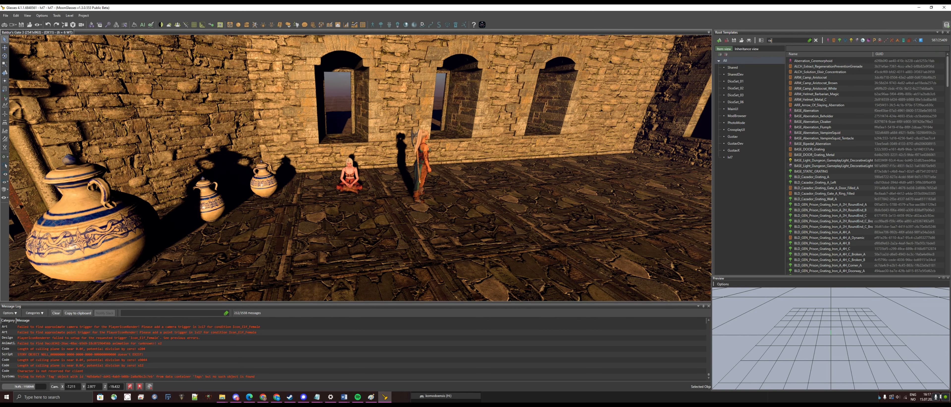
drag(790, 279, 570, 234)
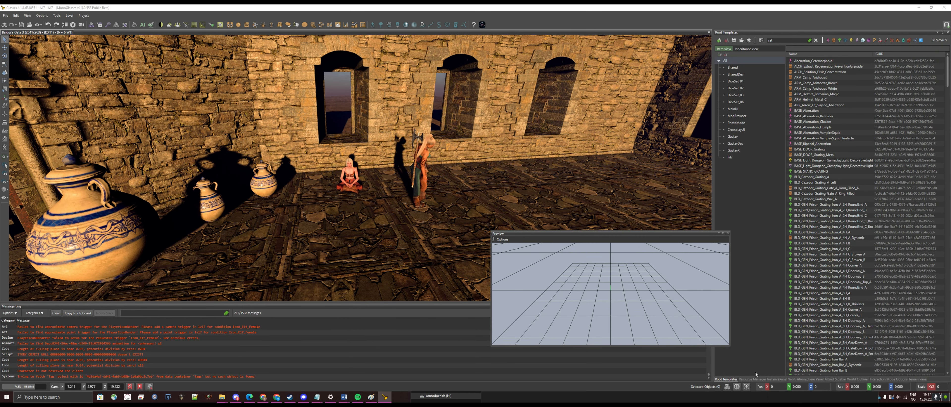
click(828, 41)
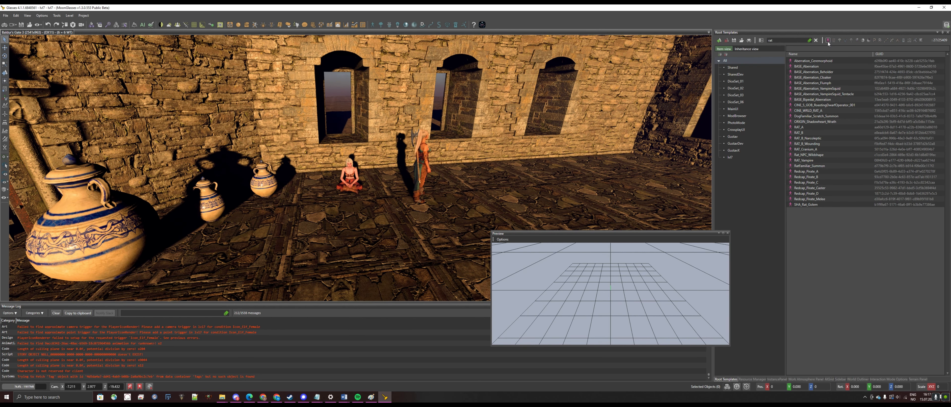
Preview the matching character templates from RAT_A through SHA_Rat_Golem and go back to select RAT_Cranium_A
click(820, 127)
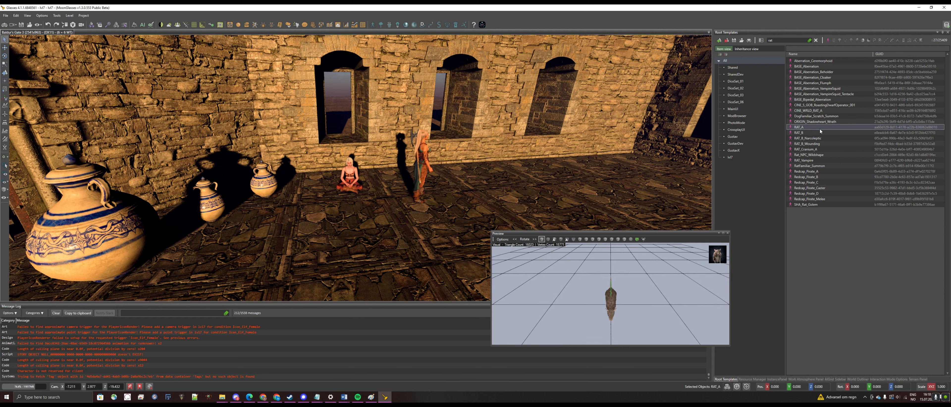
click(820, 131)
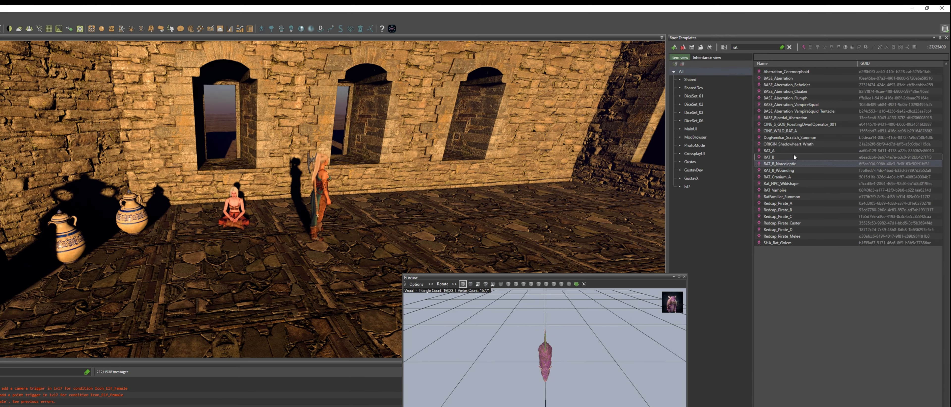
key(Down)
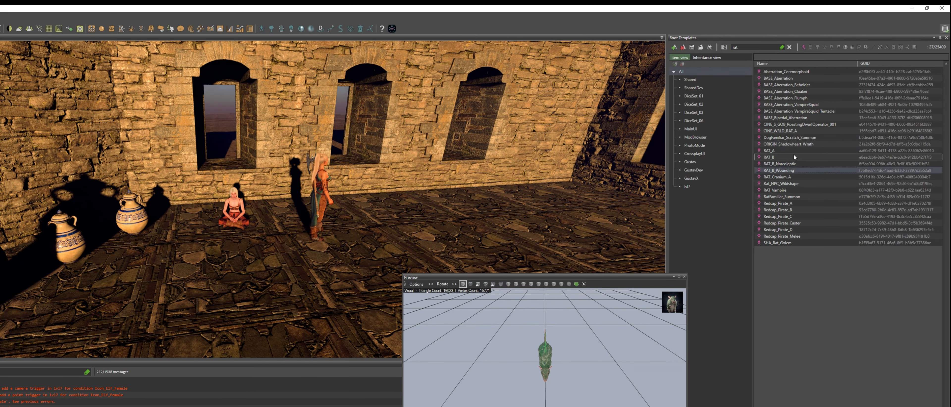
key(Down)
key(Down)
key(Down)
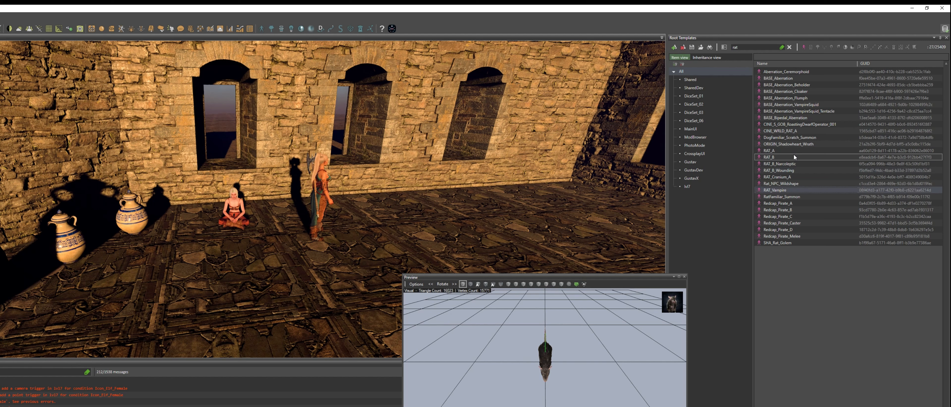
key(Down)
key(Down)
key(Down)
key(Down)
key(Down)
key(Down)
key(Down)
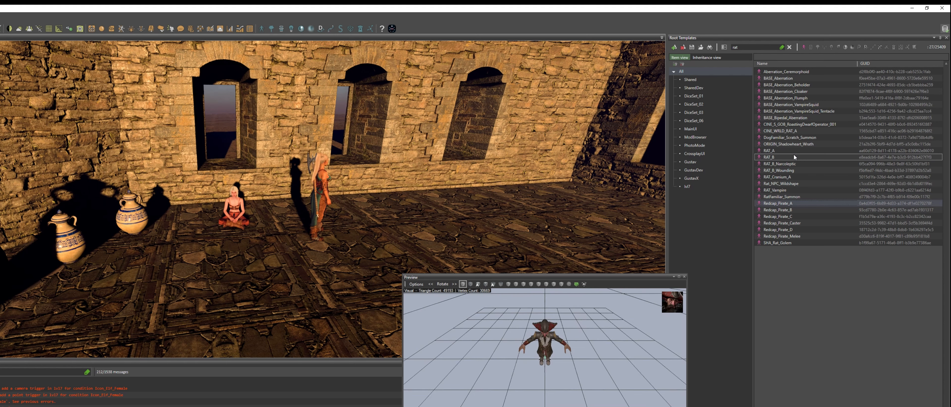
key(Down)
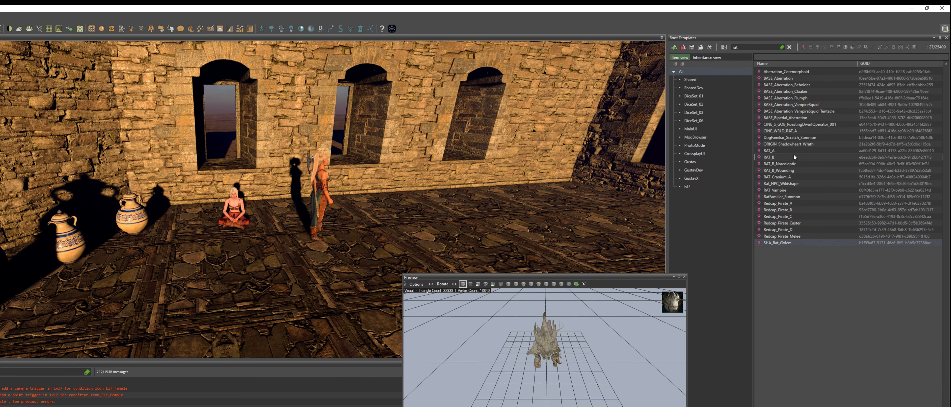
key(Up)
key(Up)
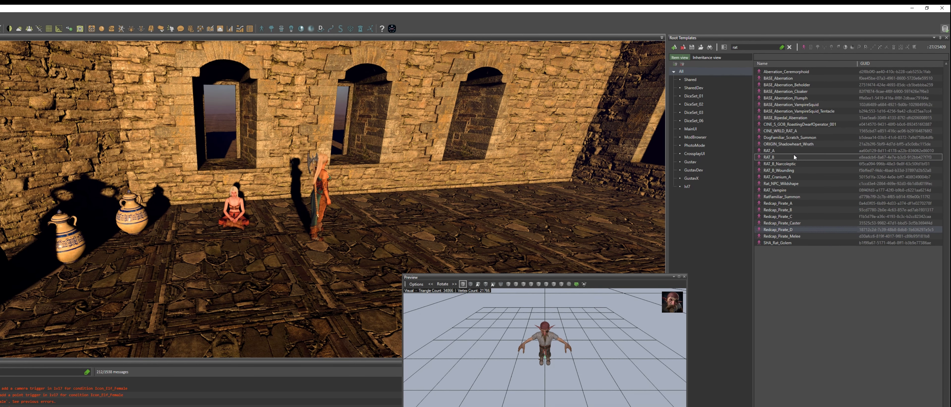
key(Up)
key(Up)
key(Up)
key(Up)
key(Up)
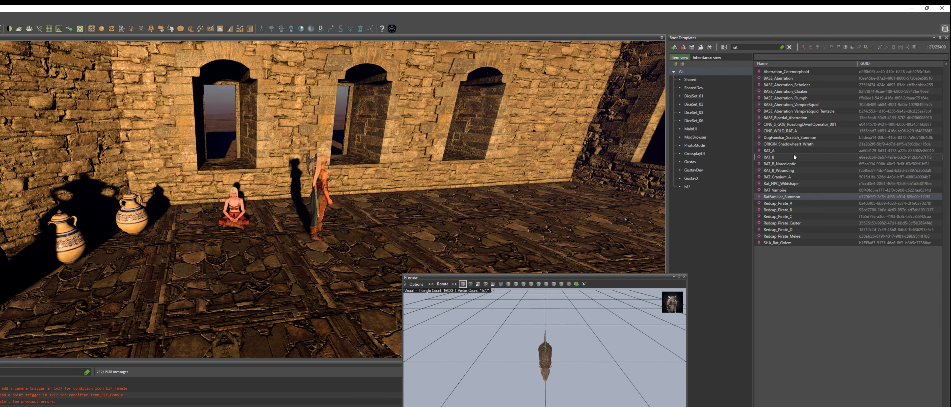
key(Up)
key(Up)
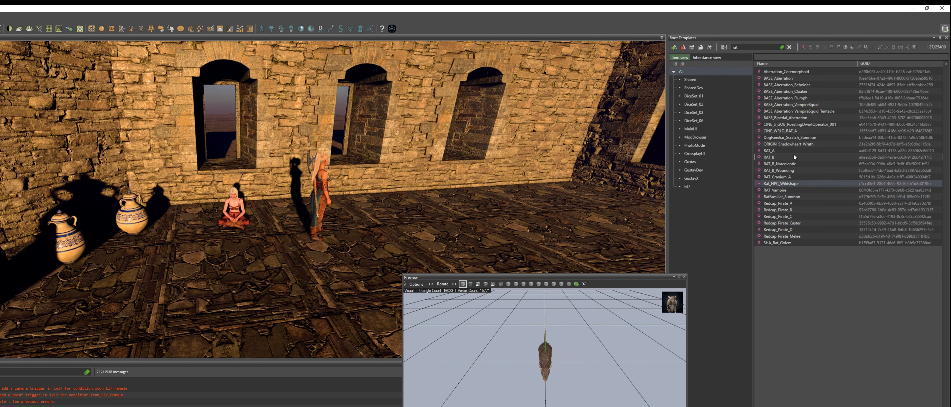
key(Up)
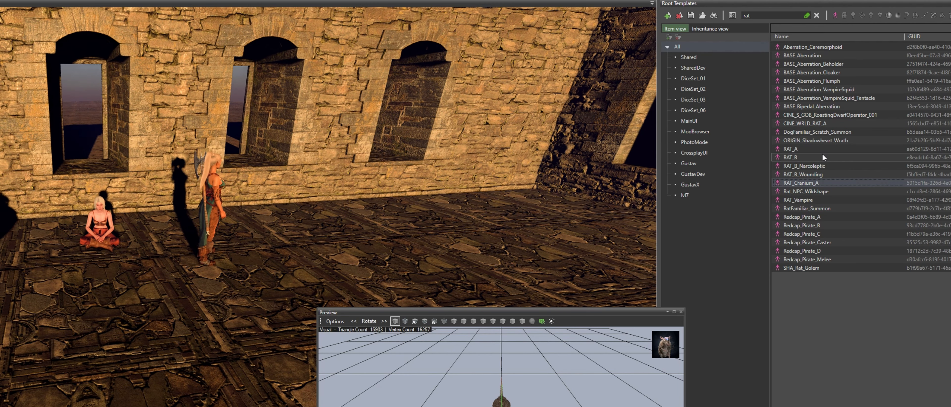
Create a new template from RAT_Cranium_A in the lvl7 mod, named RAT_Cranium_A_test
right_click(819, 180)
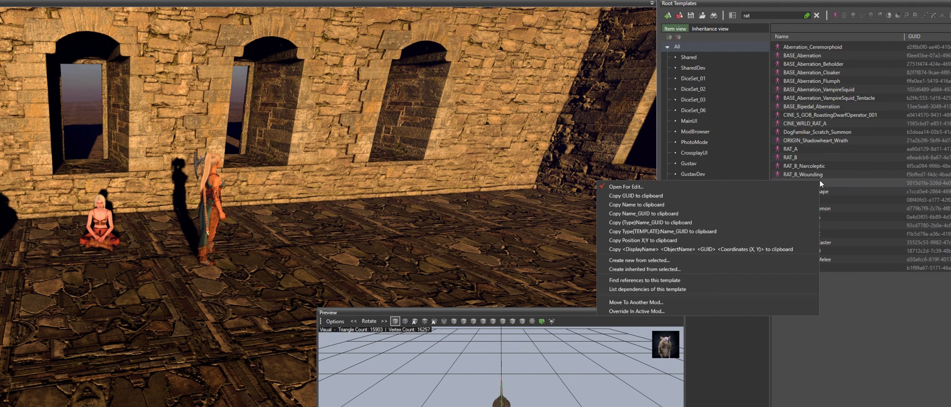
click(725, 261)
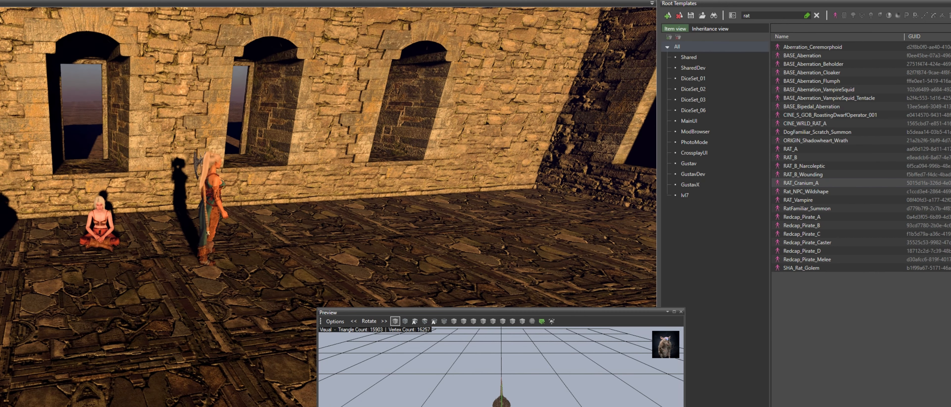
drag(250, 80, 547, 50)
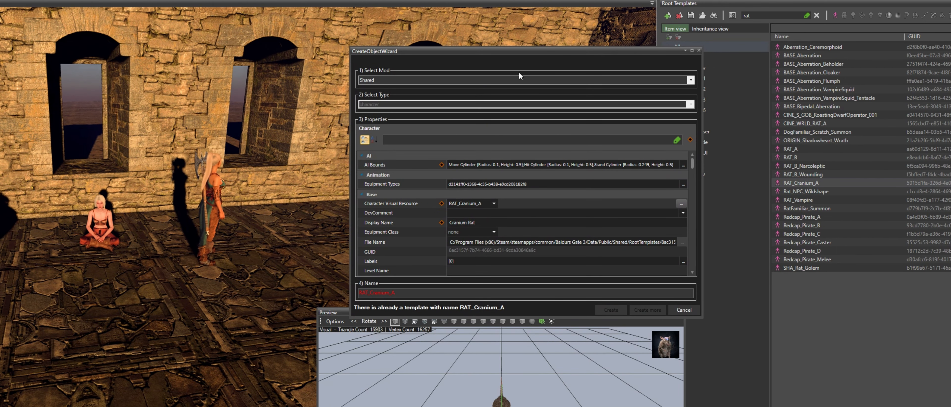
click(690, 81)
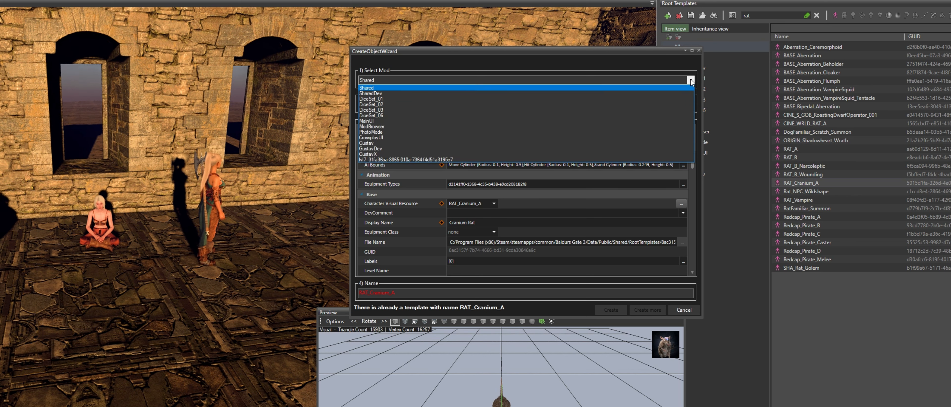
click(433, 159)
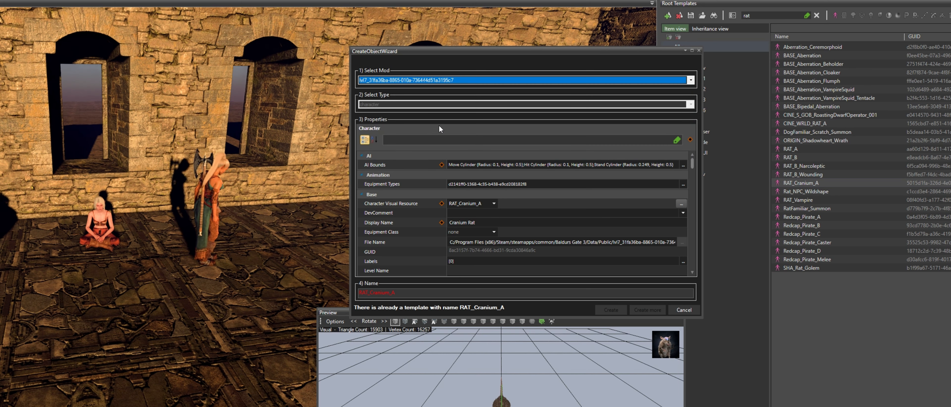
click(505, 293)
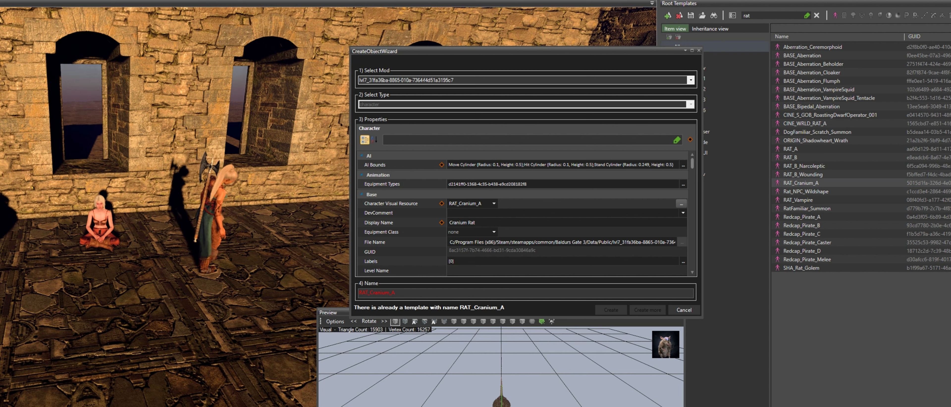
text(_test)
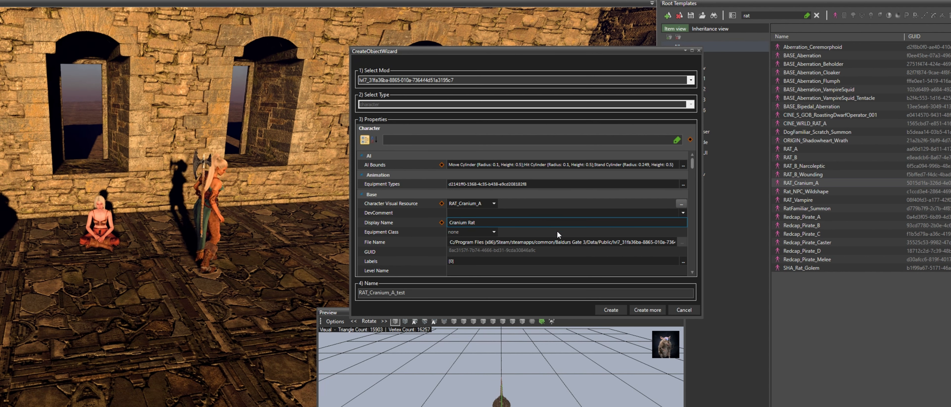
click(611, 309)
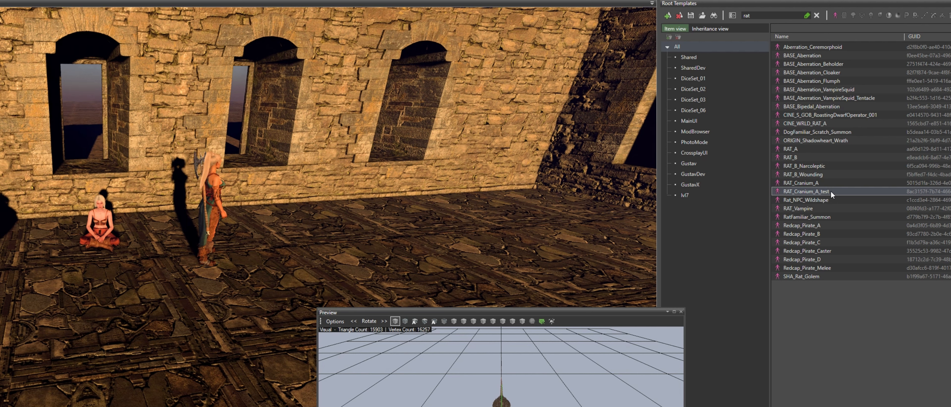
Place the RAT_Cranium_A_test template on the floor in front of the seated character and save all unsaved items
drag(831, 191, 67, 276)
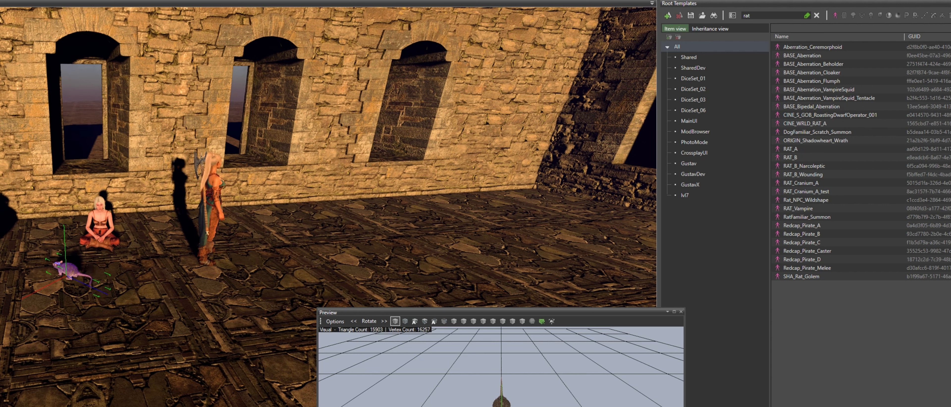
click(237, 255)
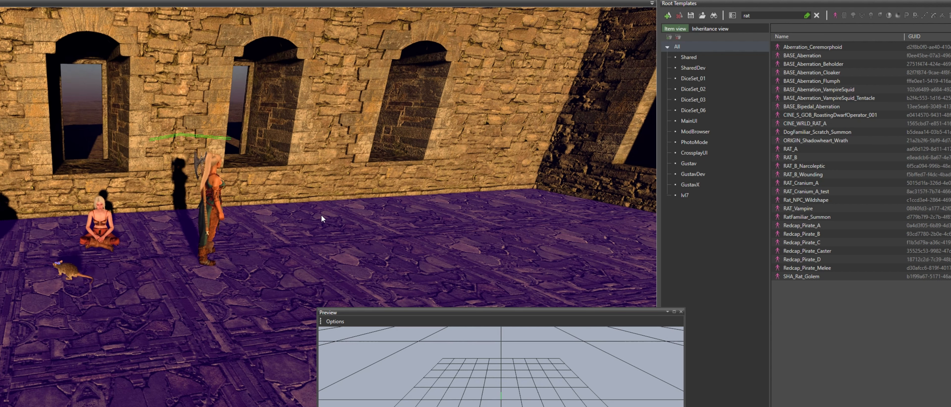
drag(318, 309, 470, 317)
key(ctrl+s)
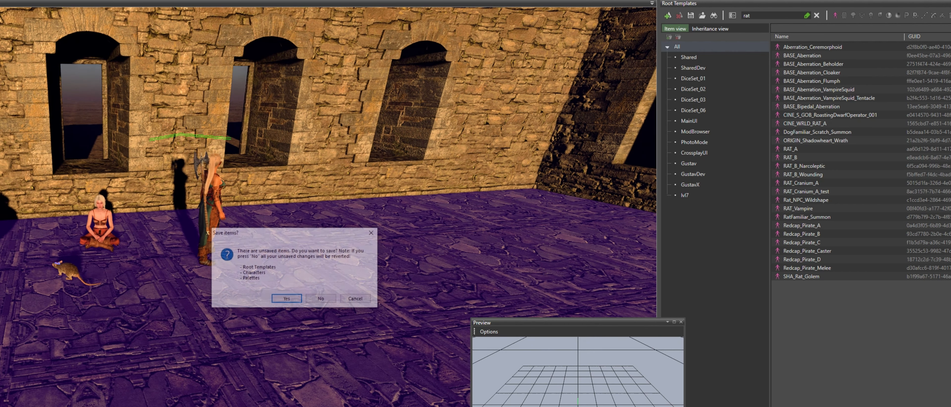
click(286, 299)
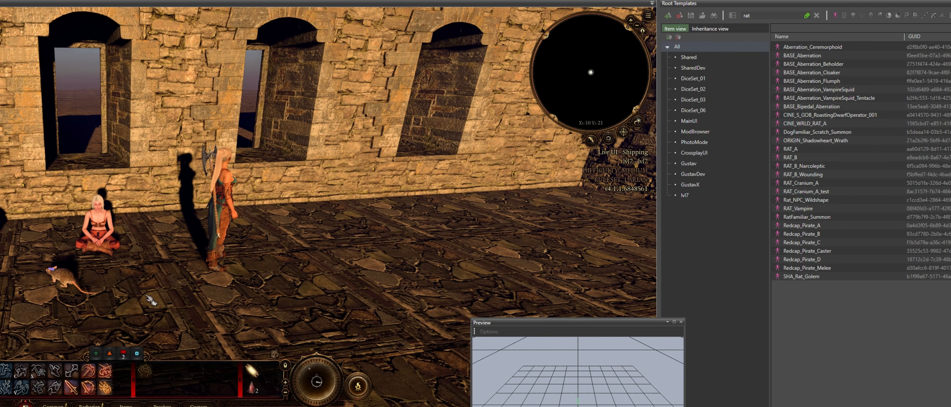
Walk the player character over to the placed rat in game mode and return to editing
click(150, 299)
mouse_move(146, 294)
middle_down()
mouse_move(172, 319)
mouse_move(101, 295)
middle_up()
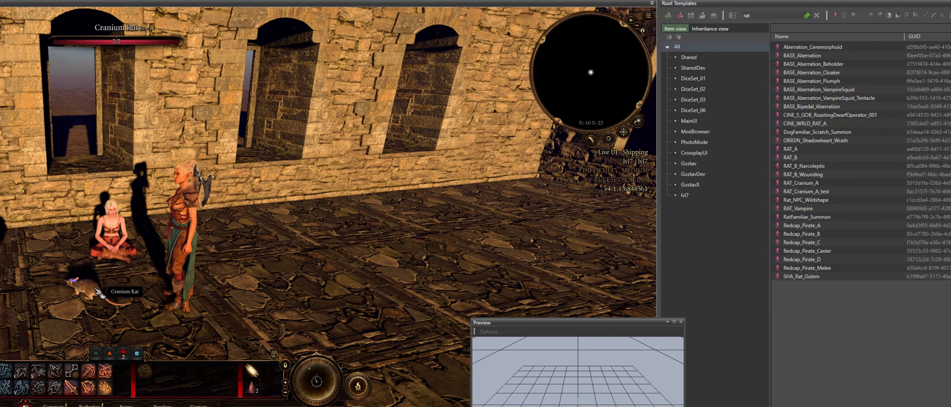
key(ctrl+g)
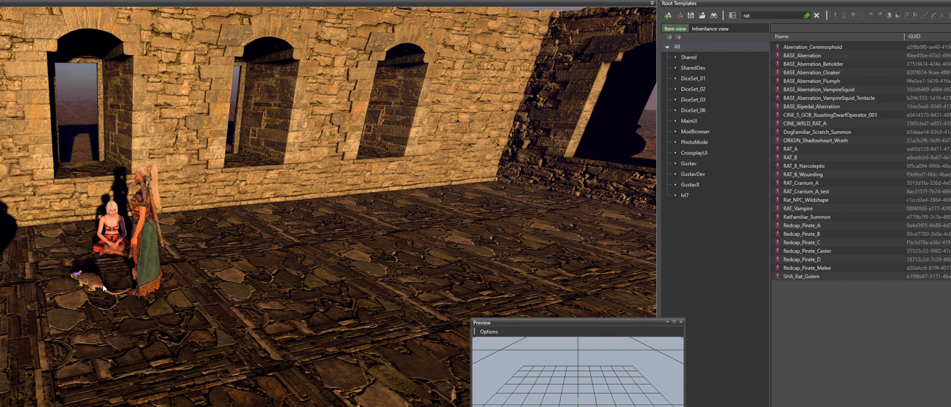
Select the placed rat in the level and examine its character properties down through the Combat section
click(94, 283)
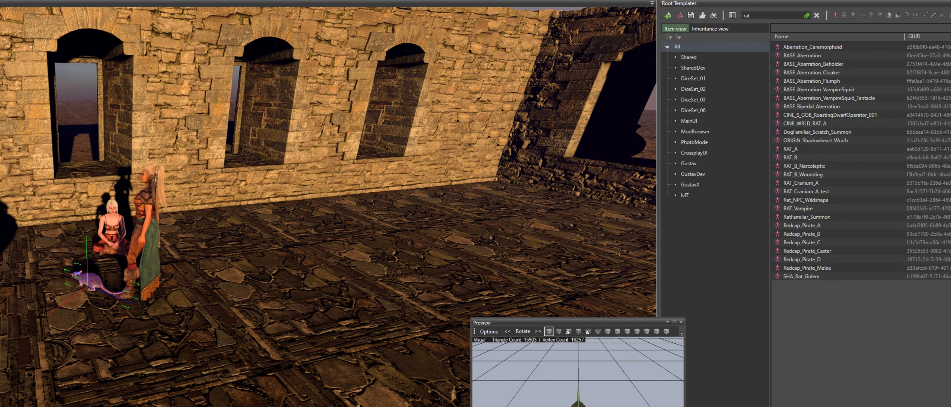
click(812, 406)
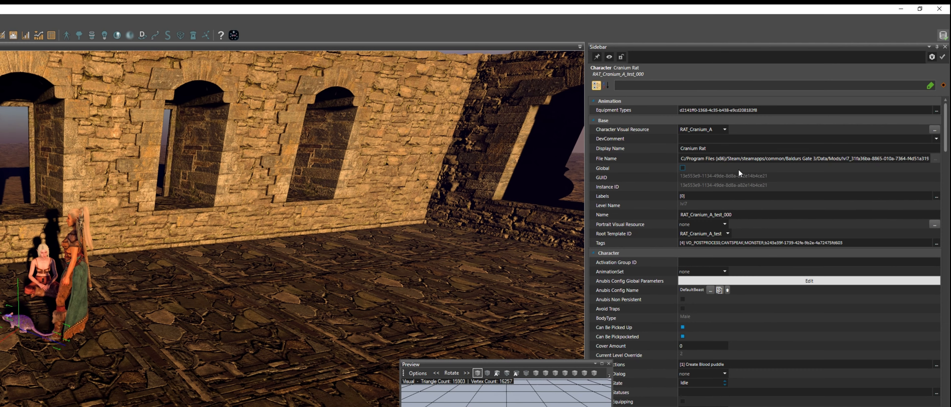
scroll(764, 251, down, 9)
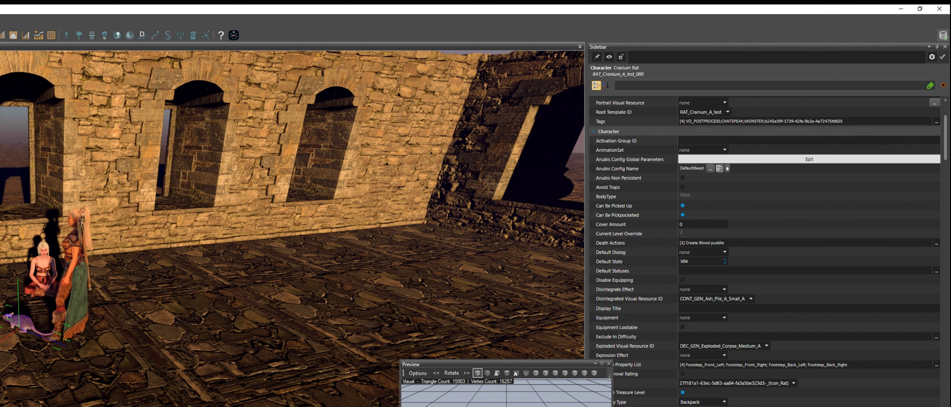
scroll(764, 251, down, 10)
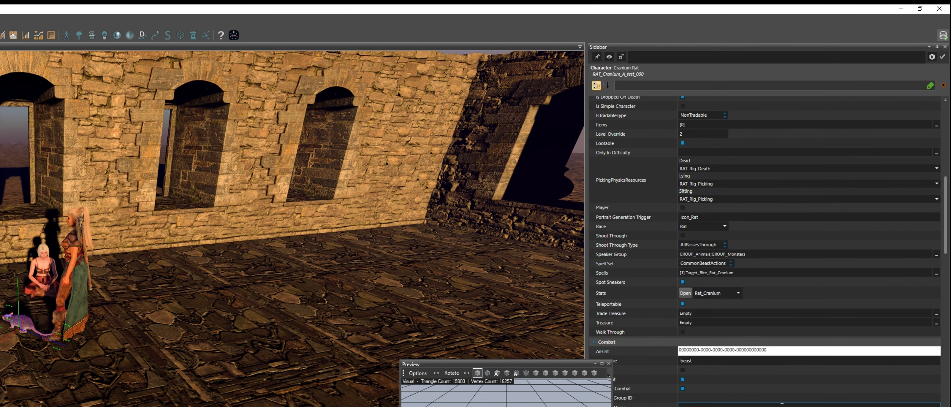
scroll(764, 251, down, 3)
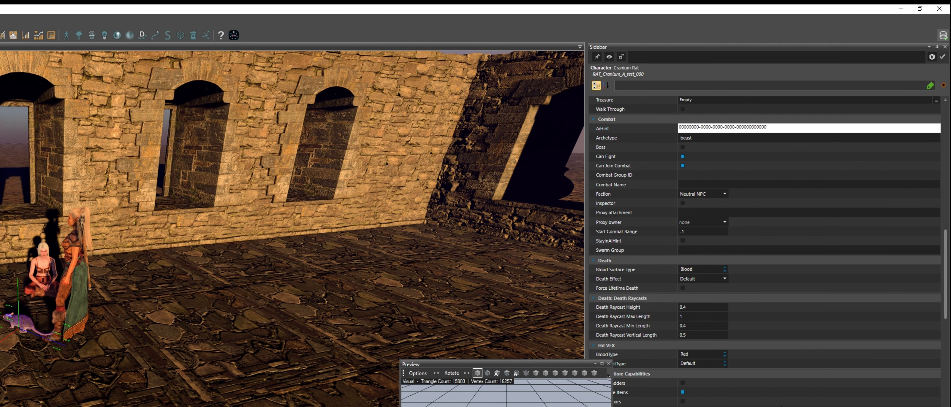
drag(555, 367, 495, 381)
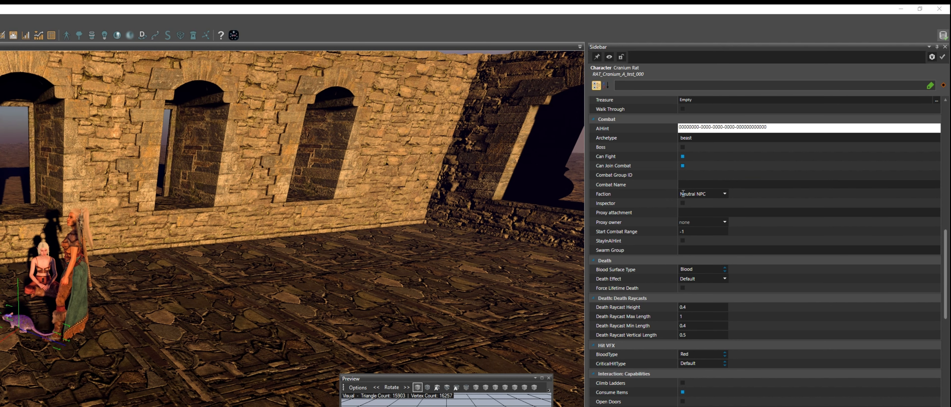
Look at the factions available for the rat and close the list without choosing another one
click(726, 192)
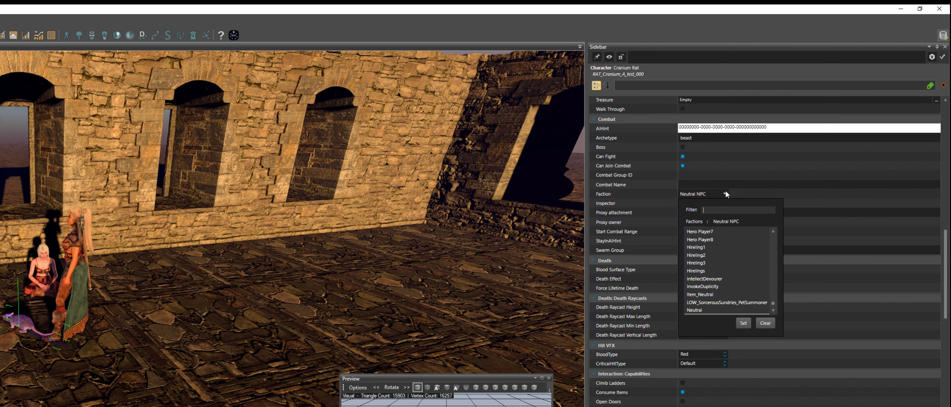
click(721, 195)
click(722, 195)
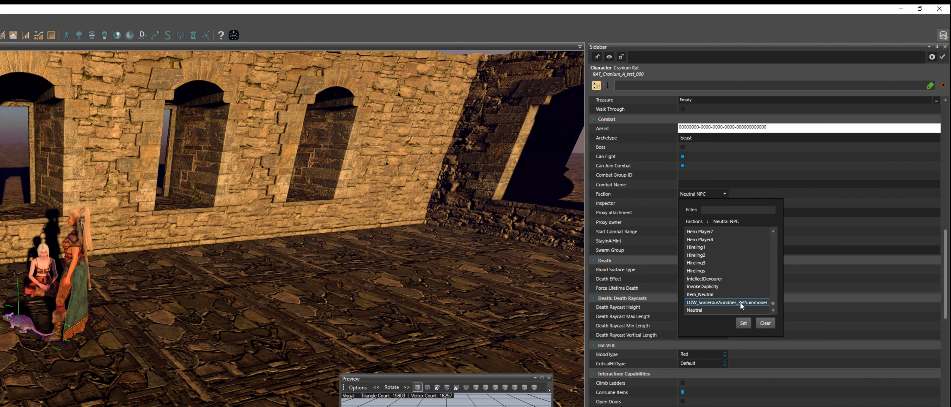
click(646, 188)
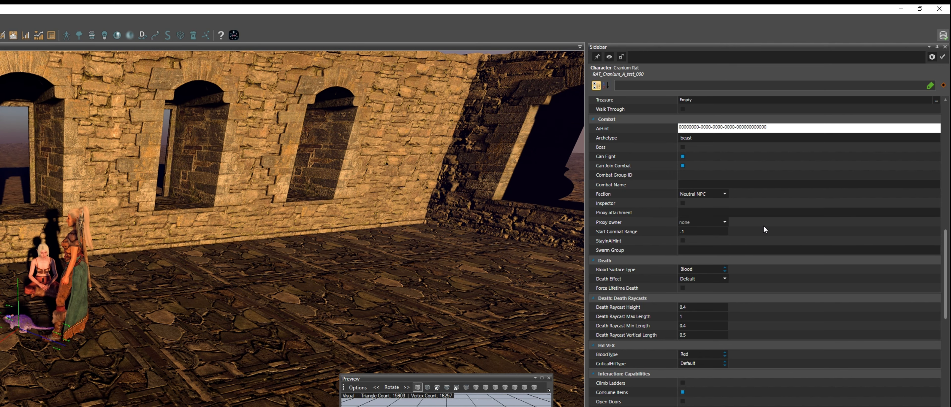
Disable Can Fight and Can Join Combat in the placed rat's Combat properties
click(683, 156)
click(682, 166)
click(799, 184)
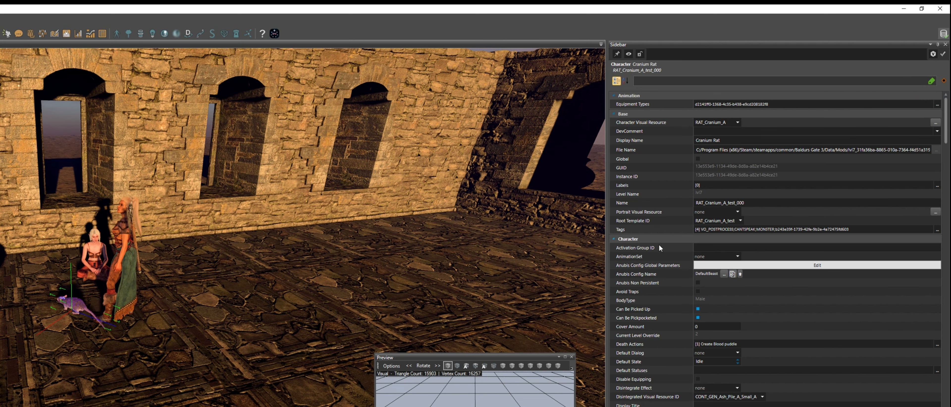
Reset the rat's Can Join Combat and Can Fight overrides, and disable both options again
scroll(663, 266, down, 5)
scroll(664, 267, down, 5)
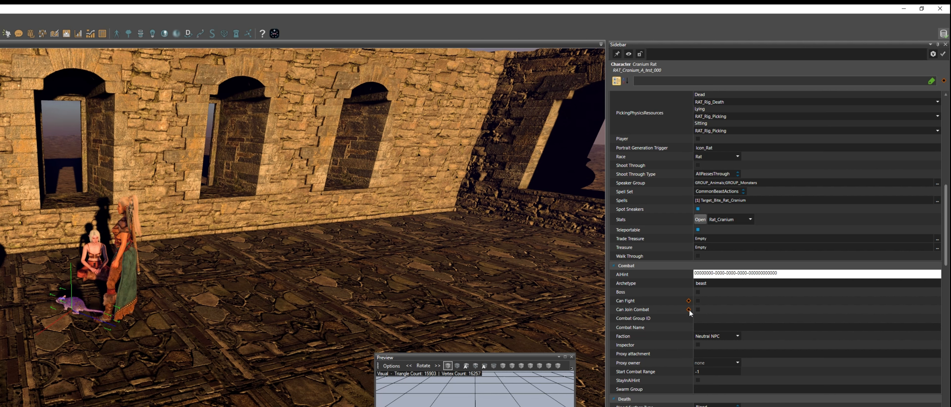
right_click(689, 311)
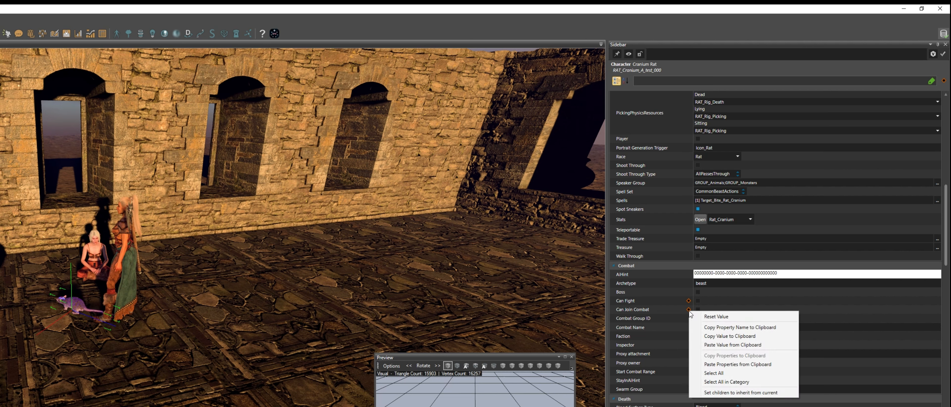
click(708, 318)
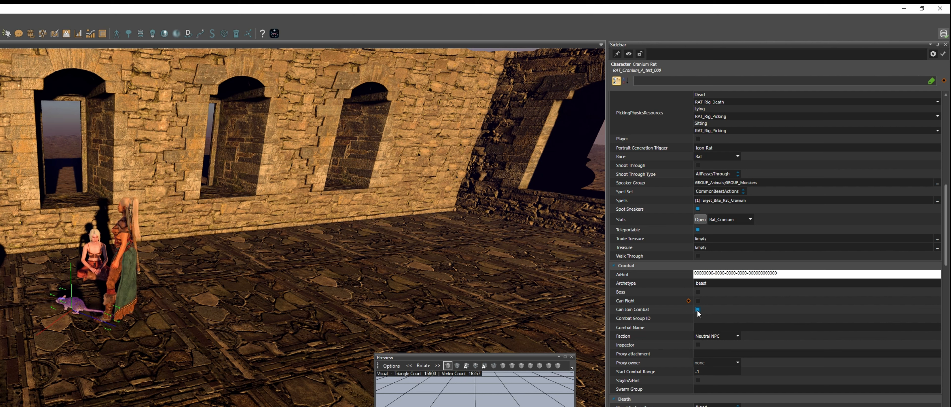
right_click(688, 302)
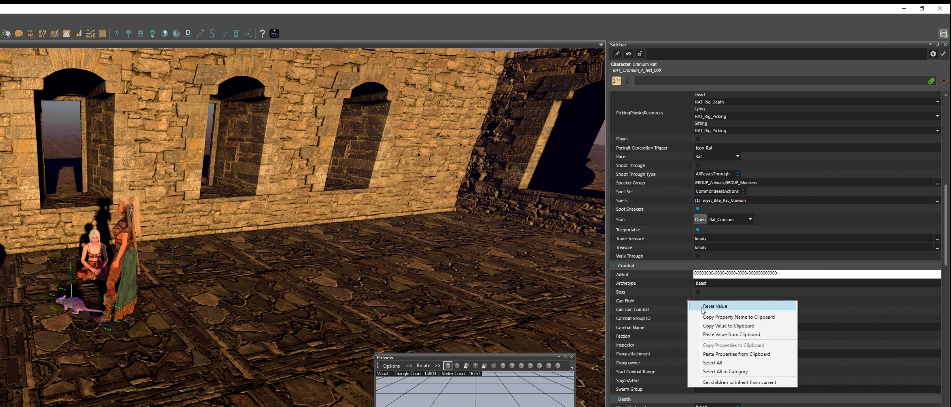
click(699, 306)
click(696, 302)
click(698, 310)
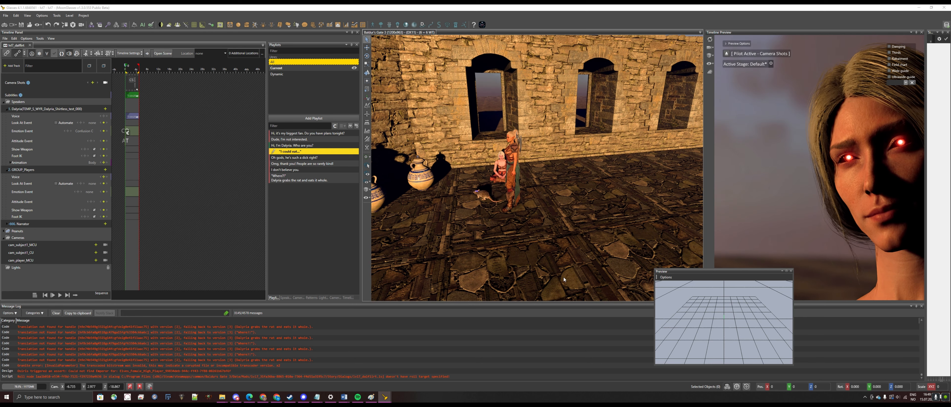
Switch to the lvl7_dalflirt dialog in the Dialog Editor and examine the "Are you hungry?" branch through the rat-eating answer and its flag
mouse_move(384, 398)
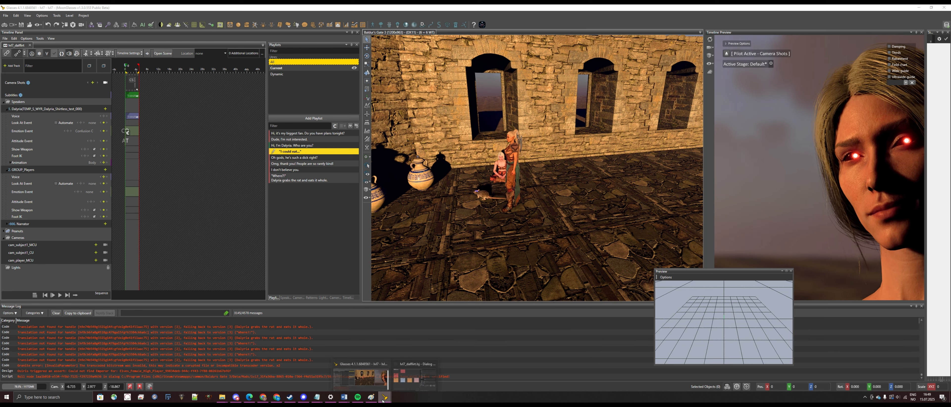
click(415, 374)
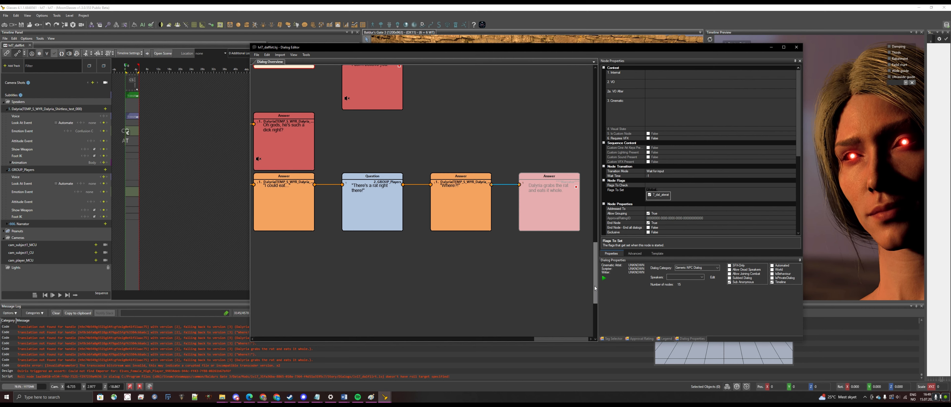
drag(594, 286, 596, 209)
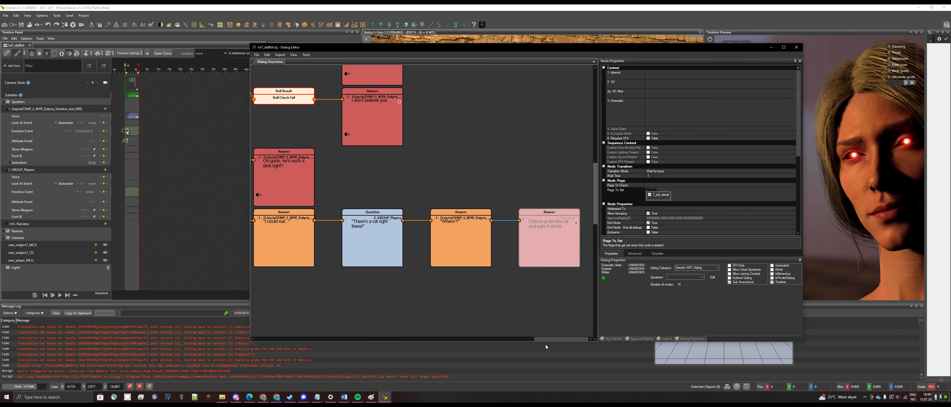
drag(553, 342, 285, 335)
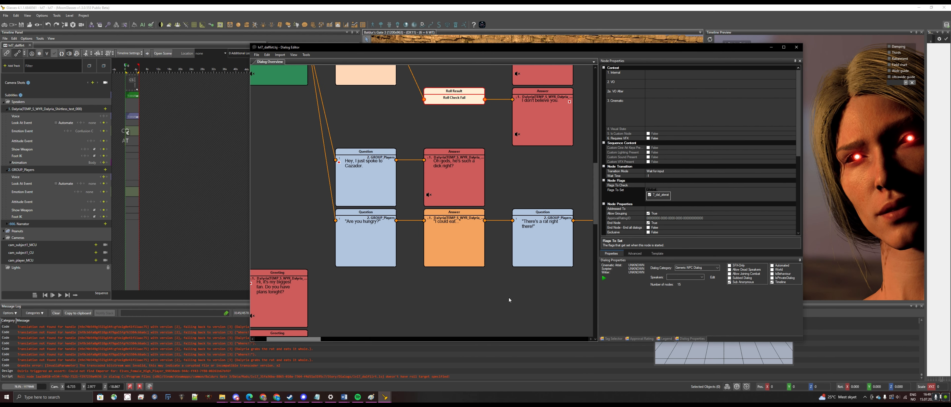
drag(595, 214, 600, 121)
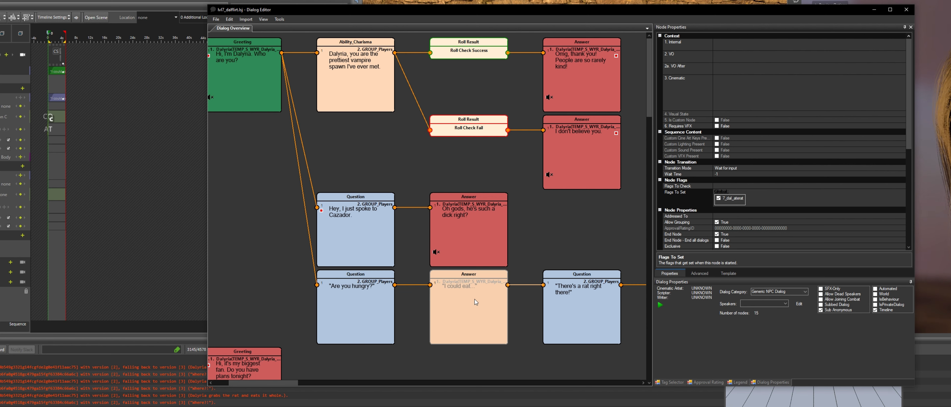
drag(292, 383, 609, 384)
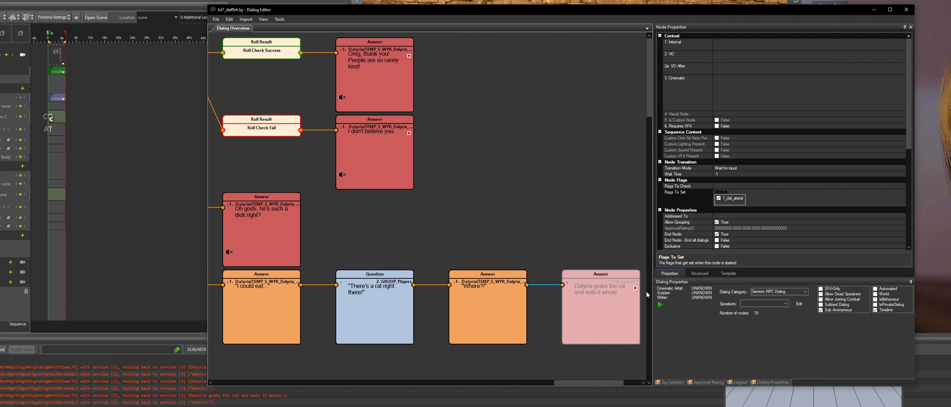
click(593, 318)
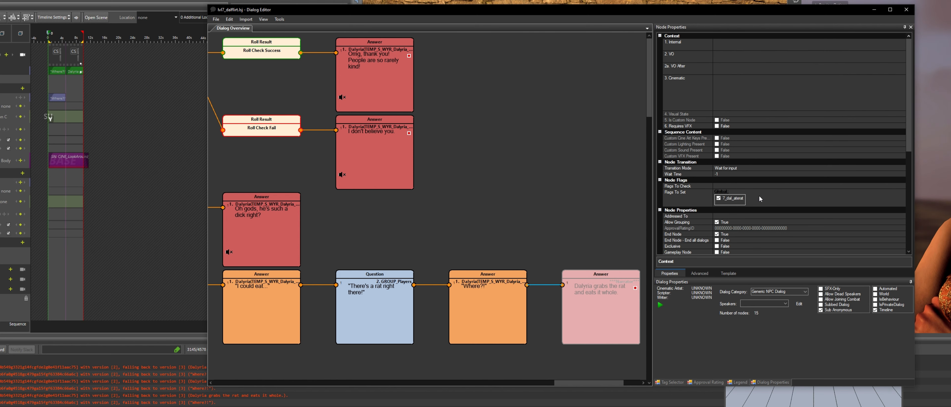
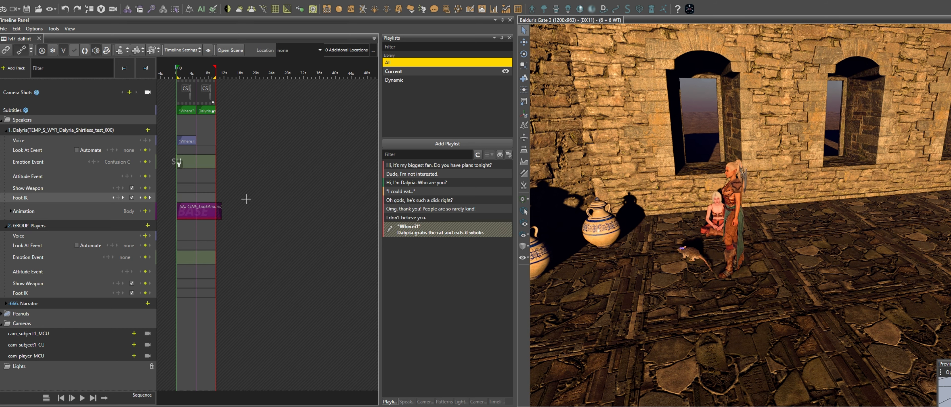
Examine the "Where?!" timeline at a closer time scale and select Dalyria's CINE_LookAround_Stand_04 animation clip
scroll(245, 198, up, 4)
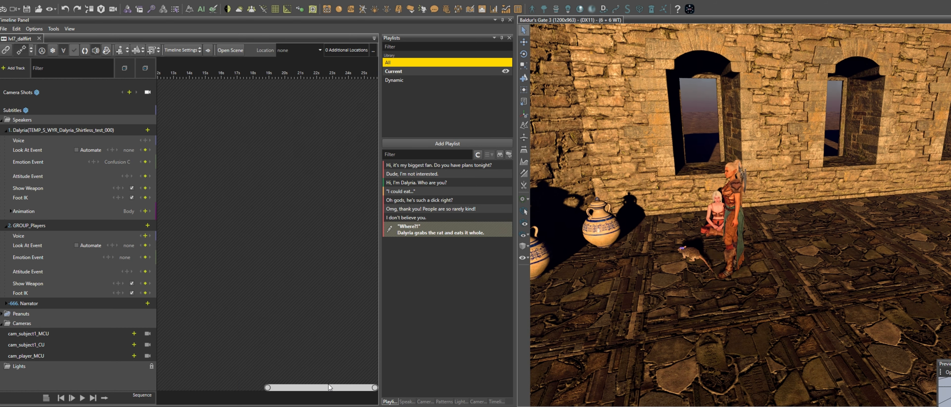
drag(328, 387, 201, 388)
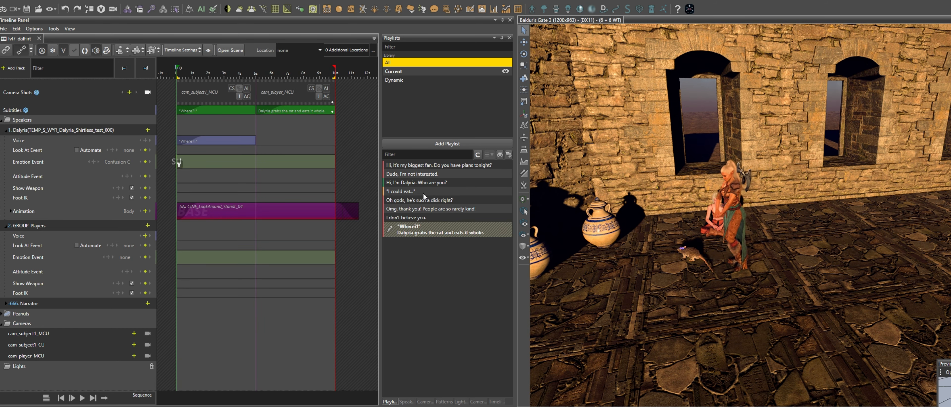
click(233, 211)
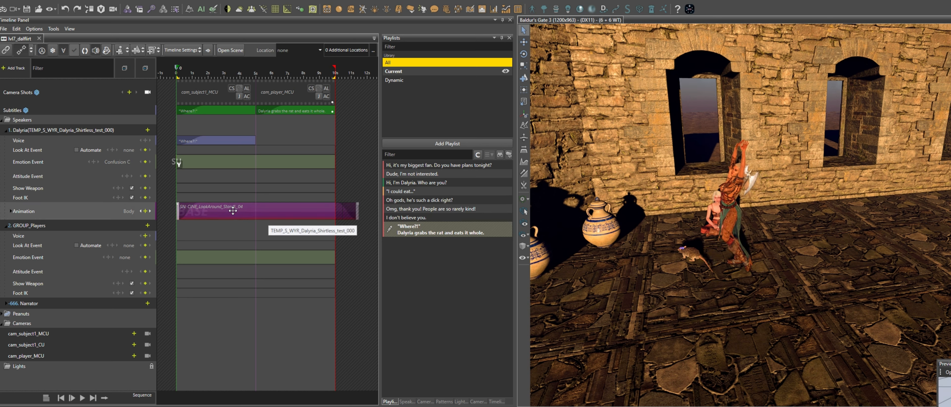
click(233, 211)
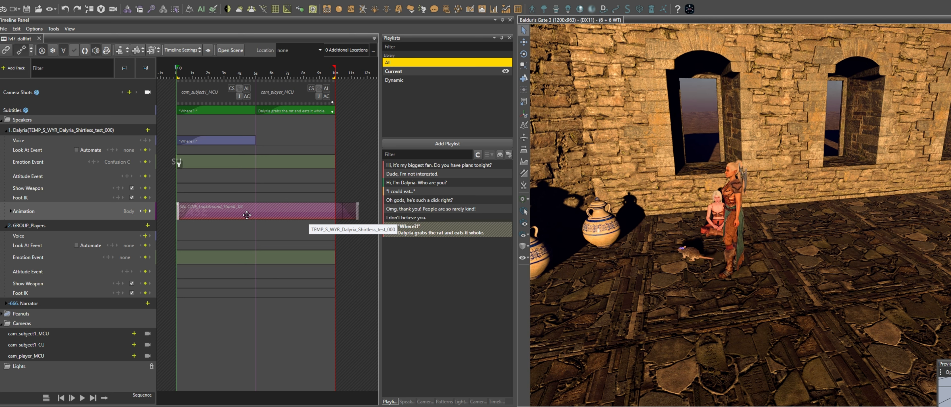
Open the "I could eat..." line's timeline and replace Dalyria's starting emotion key with a new Neutral A key
click(440, 193)
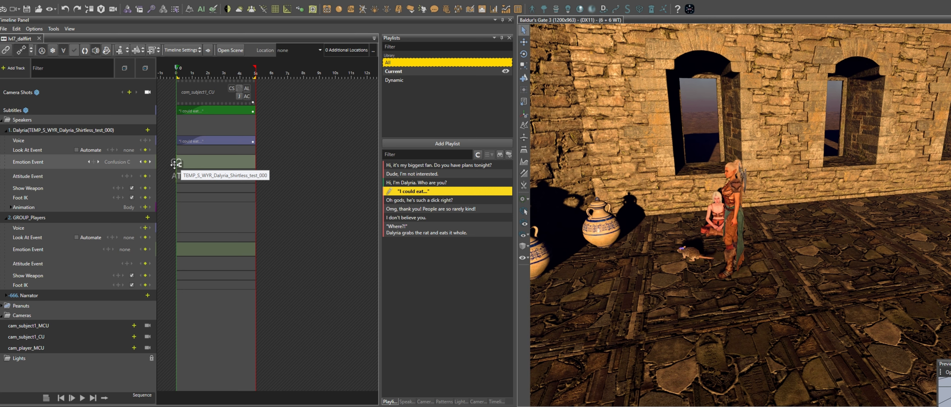
click(182, 164)
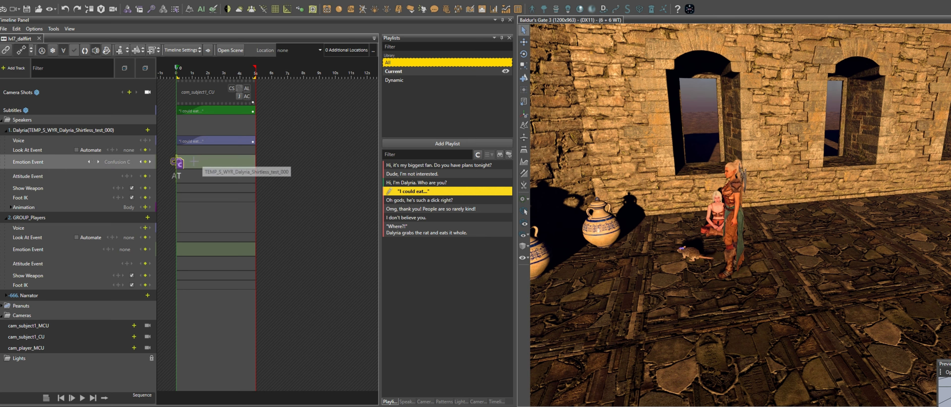
right_click(176, 163)
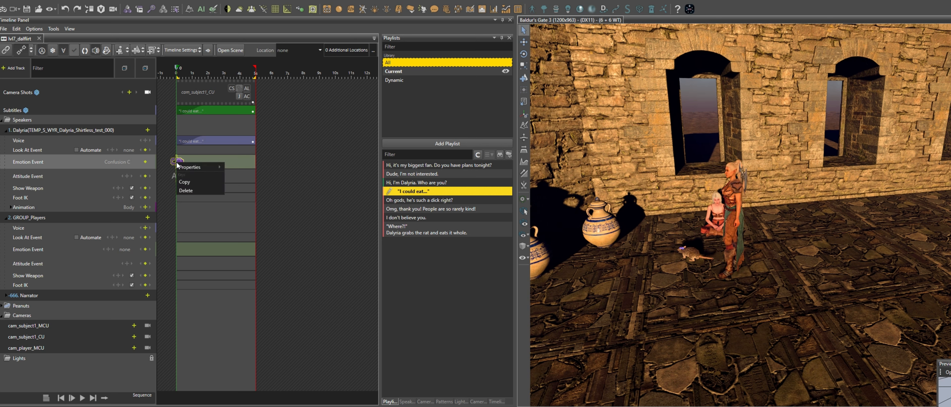
click(173, 162)
click(144, 163)
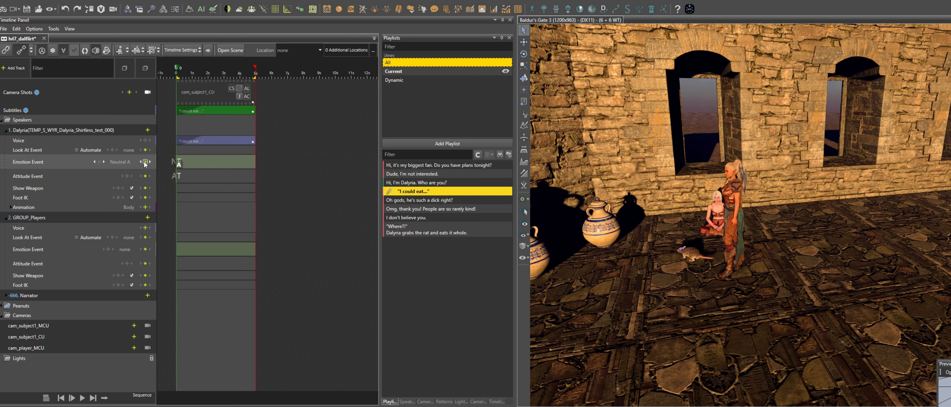
Set Dalyria's emotion key at time 0 to Confusion C and save the timeline
right_click(178, 163)
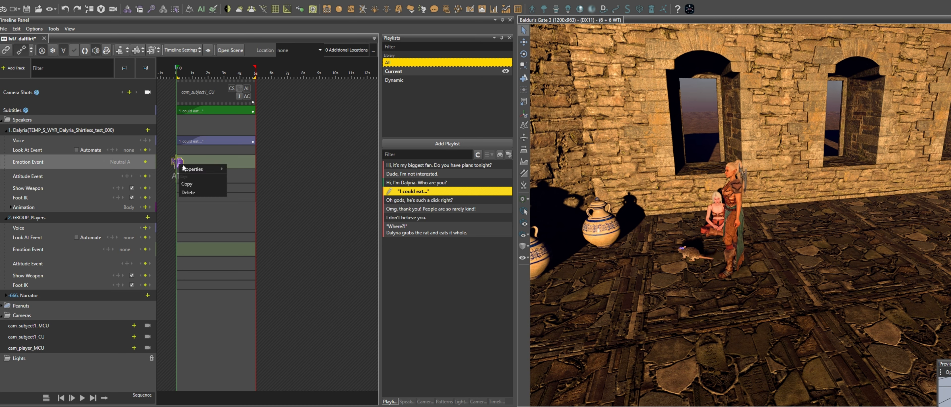
mouse_move(200, 168)
click(312, 197)
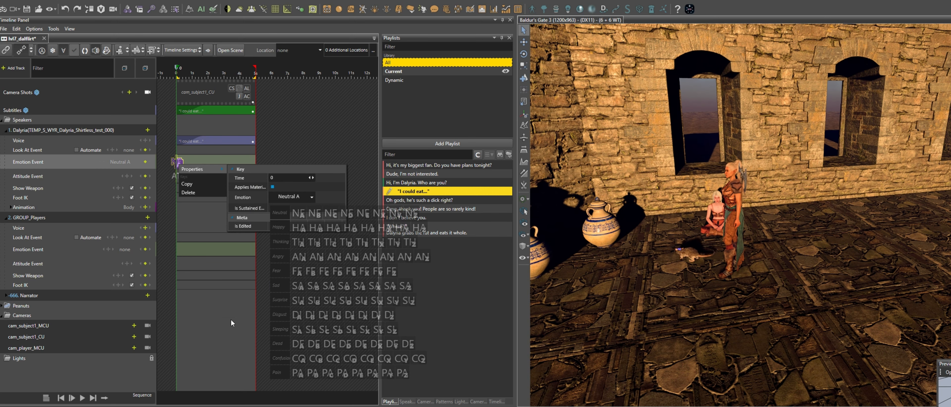
click(331, 361)
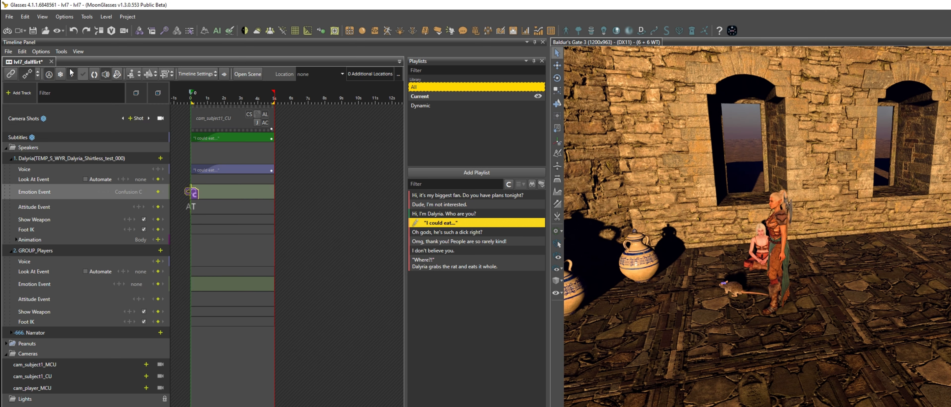
click(9, 17)
click(33, 105)
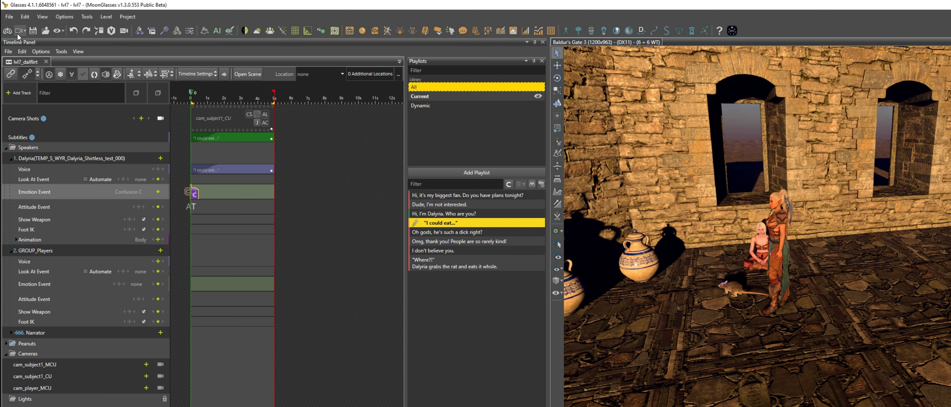
Test the Dalyria dialog in game mode through "Are you hungry?" and "There's a rat right there!" to its end, and return to editing
click(7, 31)
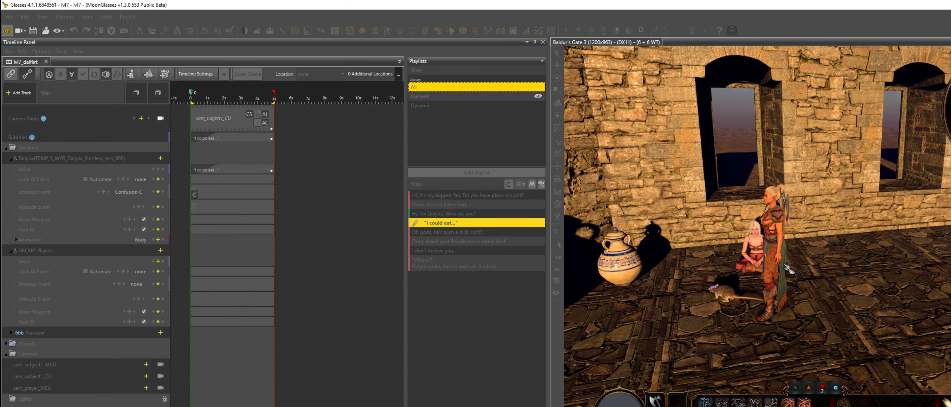
click(866, 309)
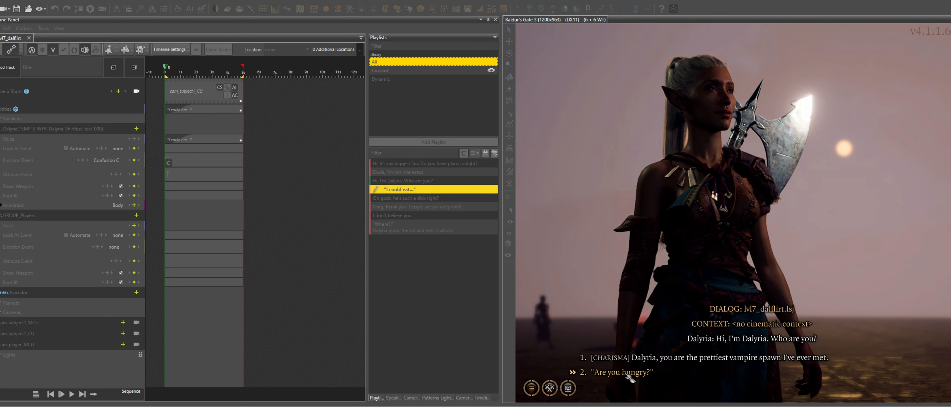
click(627, 373)
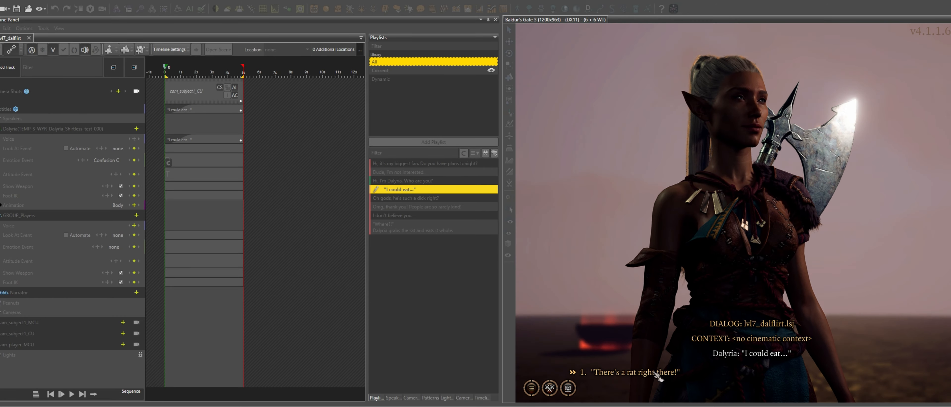
click(657, 373)
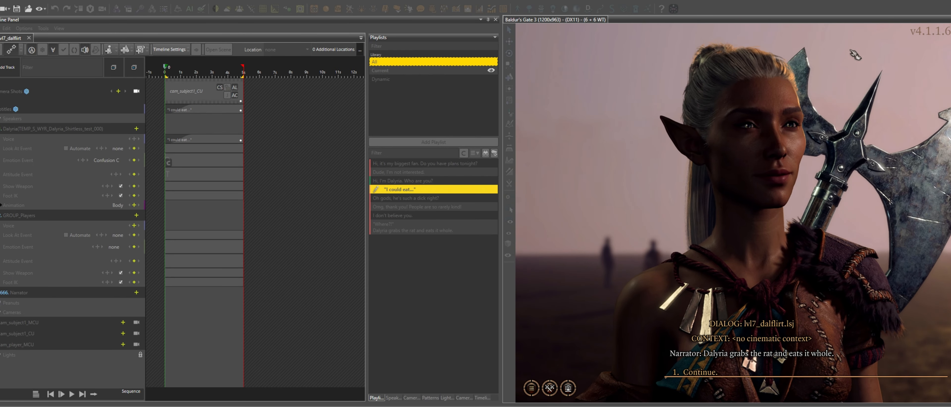
click(710, 373)
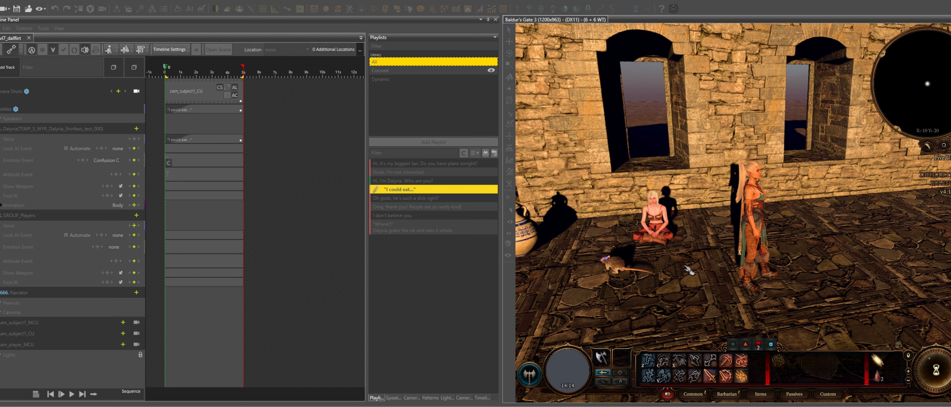
click(4, 8)
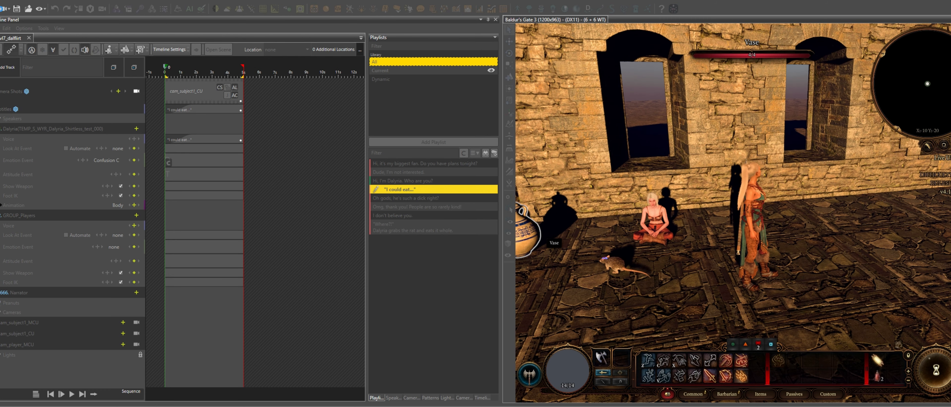
Open the "Hi, it's my biggest fan..." line's timeline, change the post-animation mode of Dalyria's CINE_Wave_Afar_01 clip, and save
click(430, 181)
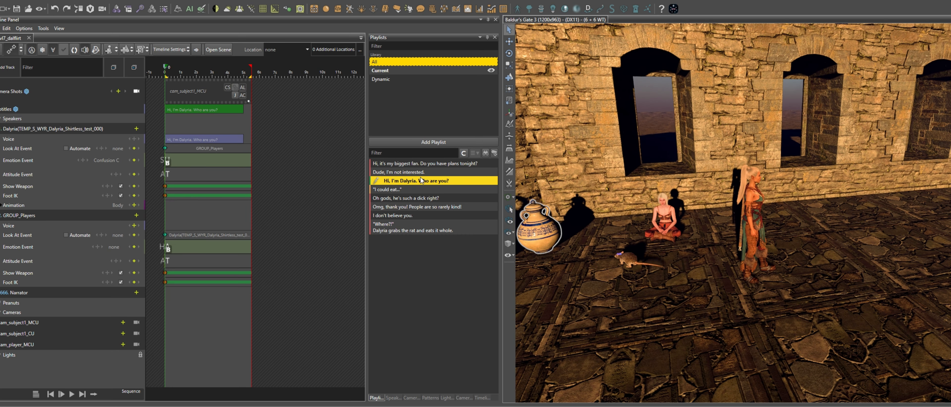
click(435, 163)
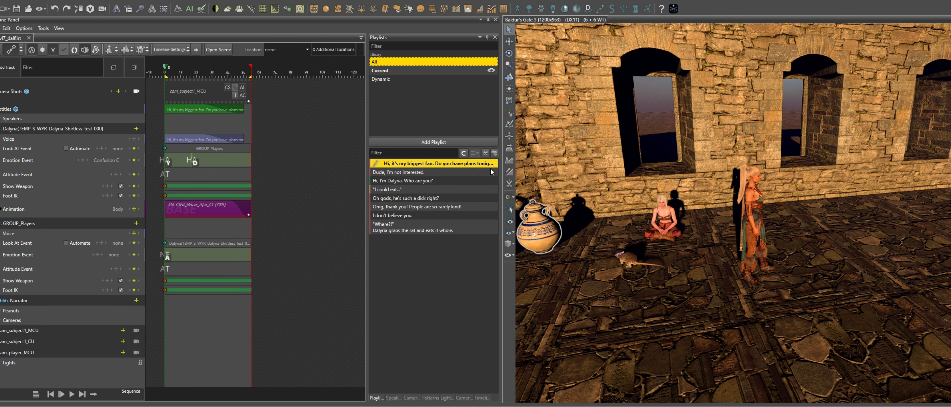
click(198, 212)
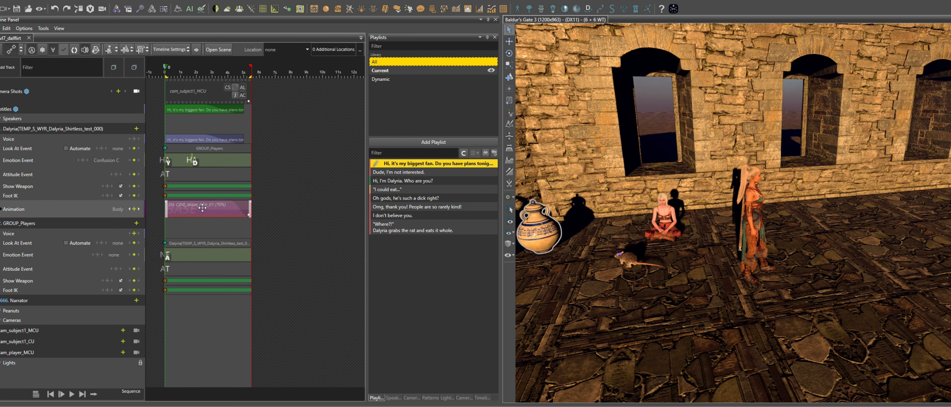
right_click(199, 212)
mouse_move(217, 214)
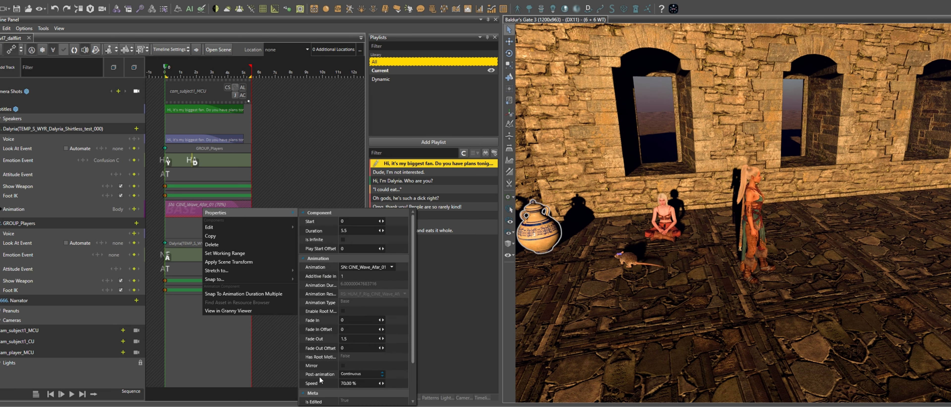
click(359, 374)
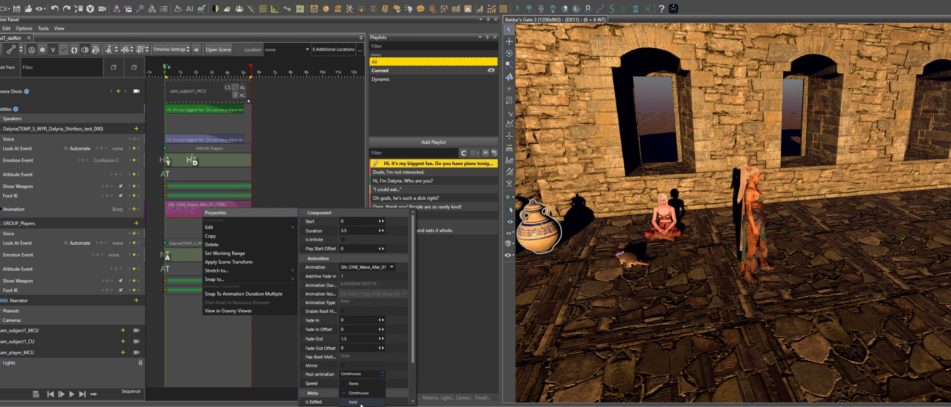
click(357, 385)
click(306, 122)
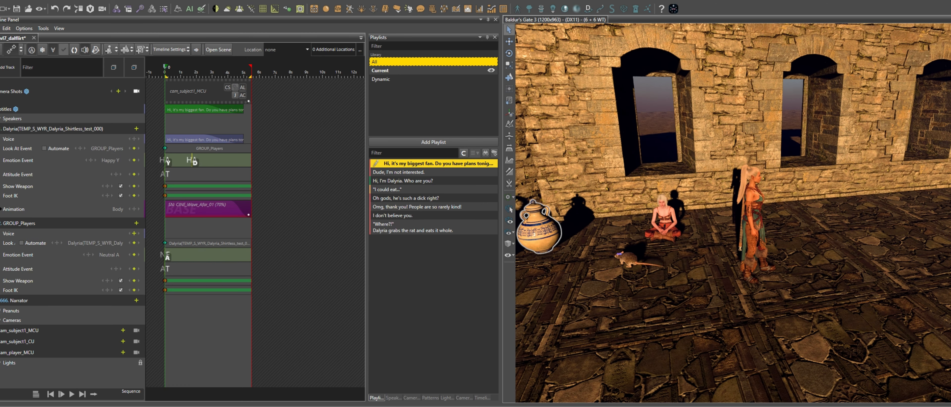
click(0, 28)
click(21, 81)
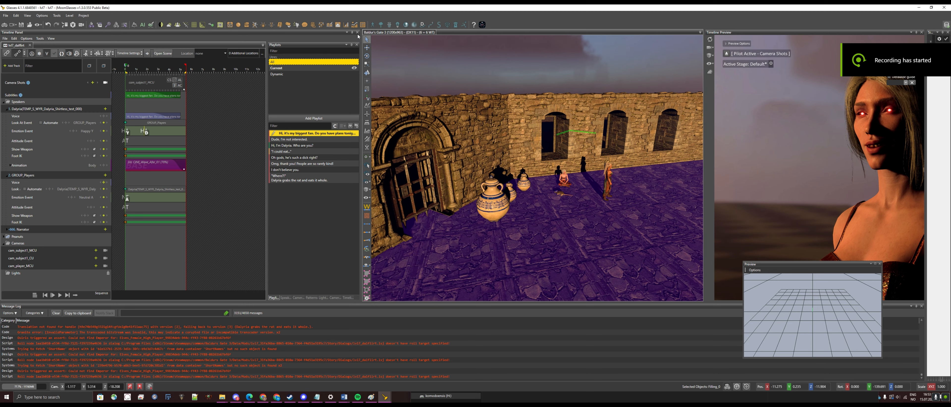
Close the Timeline Panel and Timeline Preview, and widen the sidebar beside the level view
click(357, 33)
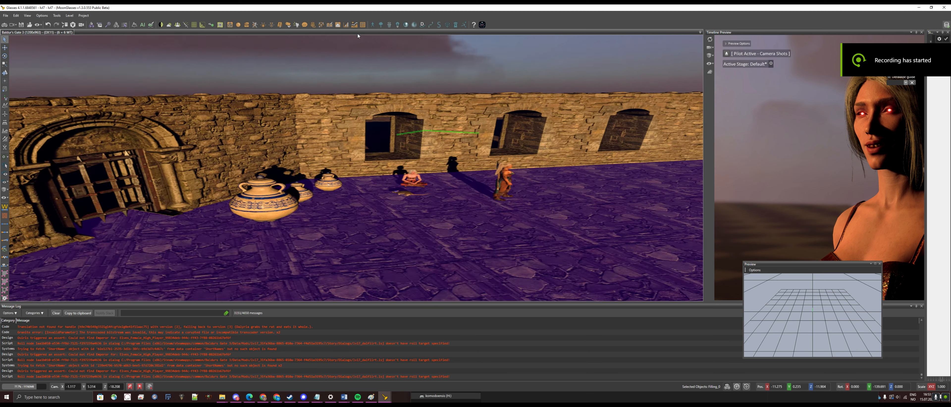
drag(704, 209, 533, 209)
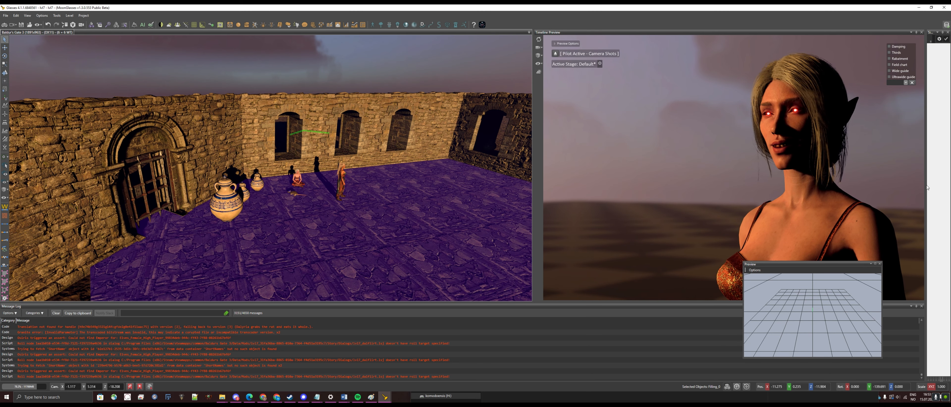
drag(926, 190, 646, 206)
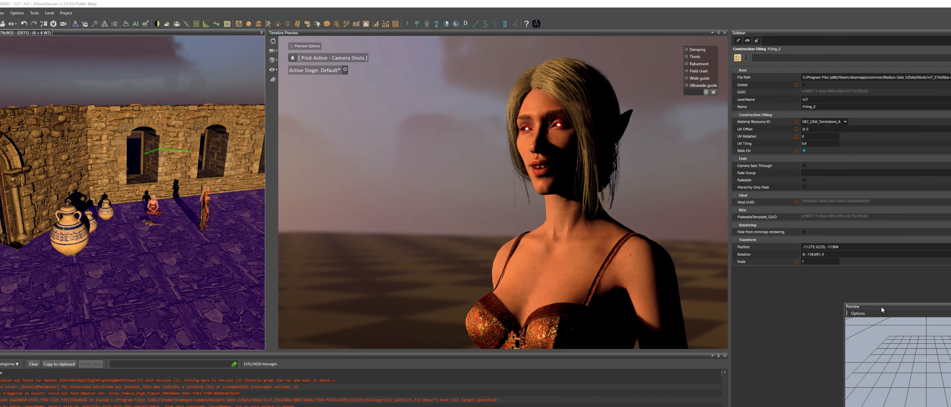
drag(882, 310, 648, 332)
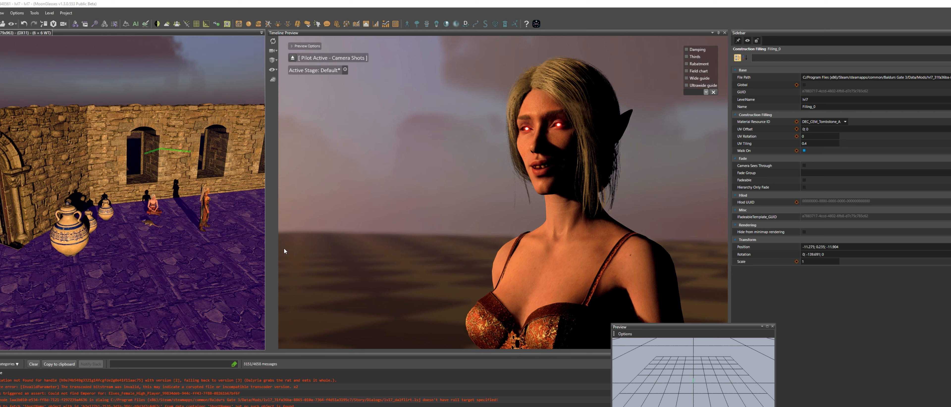
click(724, 32)
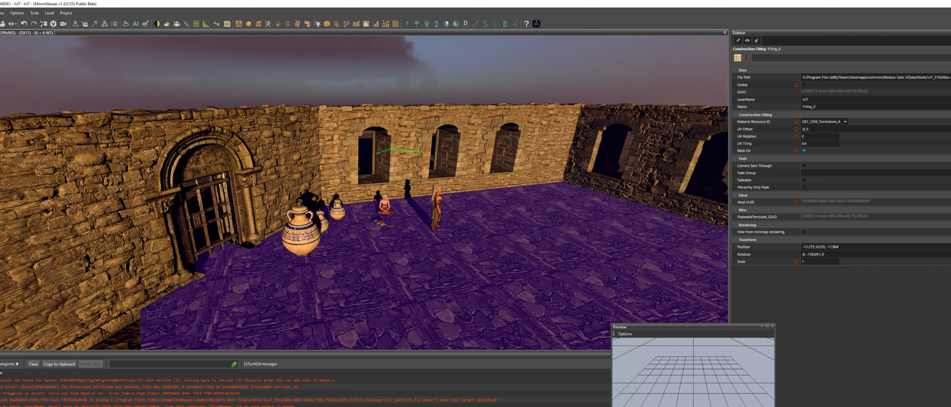
Clear the "rat" filter in the Root Templates and place a TeleportTrigger in the level
click(945, 406)
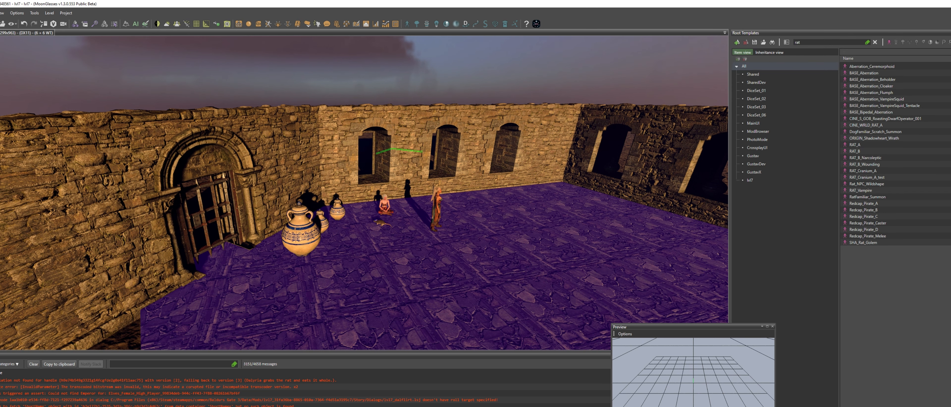
click(909, 43)
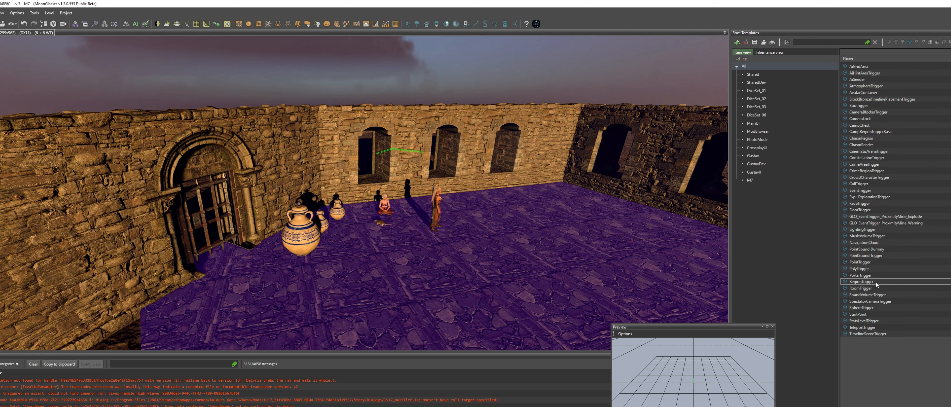
click(876, 326)
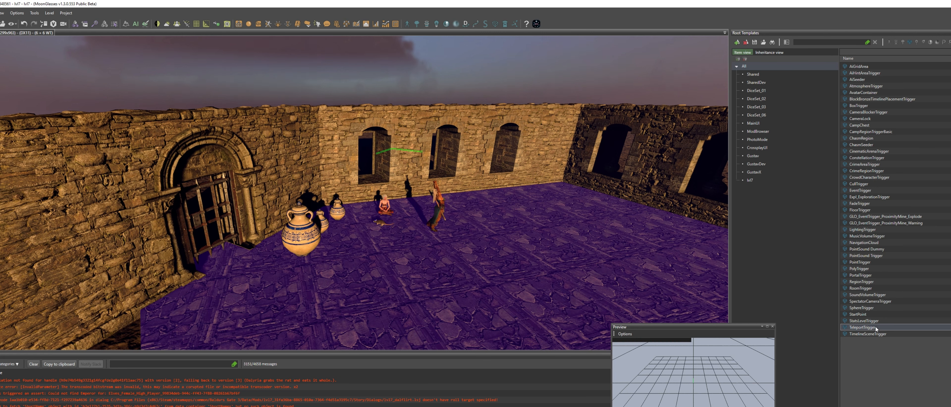
right_click(883, 328)
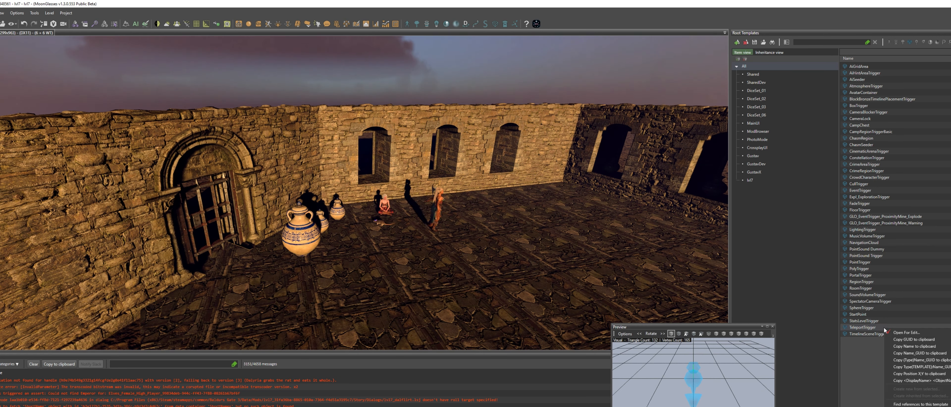
click(880, 327)
drag(879, 328, 100, 229)
Move the teleport trigger onto the open terrain outside the stone walls and deselect it
middle_drag(103, 231, 421, 310)
key(d)
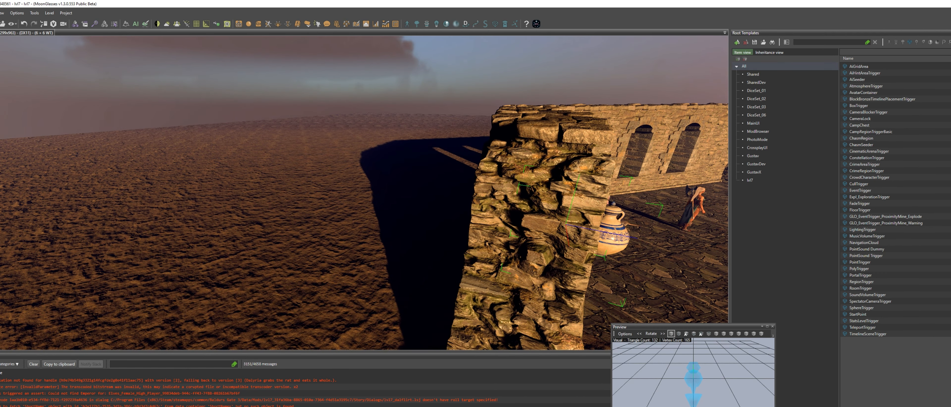
key(2)
drag(589, 235, 231, 176)
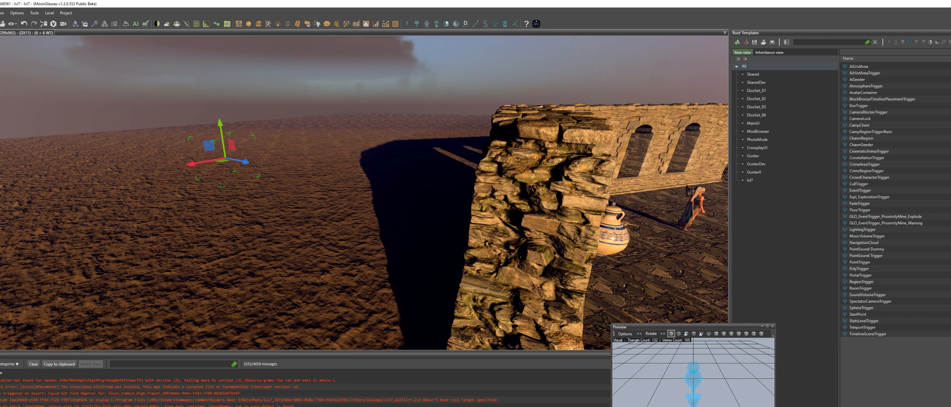
drag(265, 172, 347, 204)
click(347, 224)
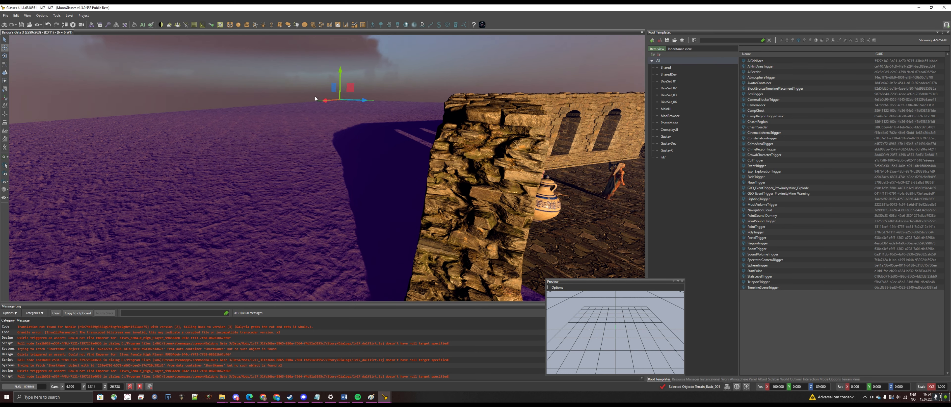
Find TeleportTrigger_001 in the list of the level's triggers, select it, and enlarge the level view
click(447, 25)
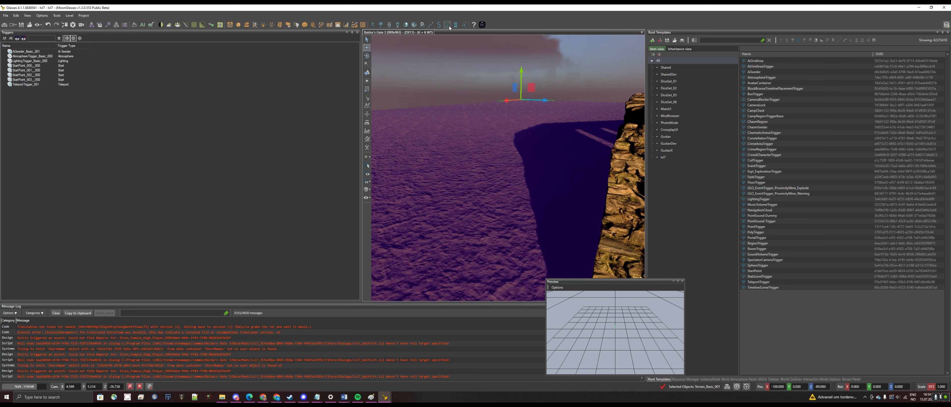
click(28, 84)
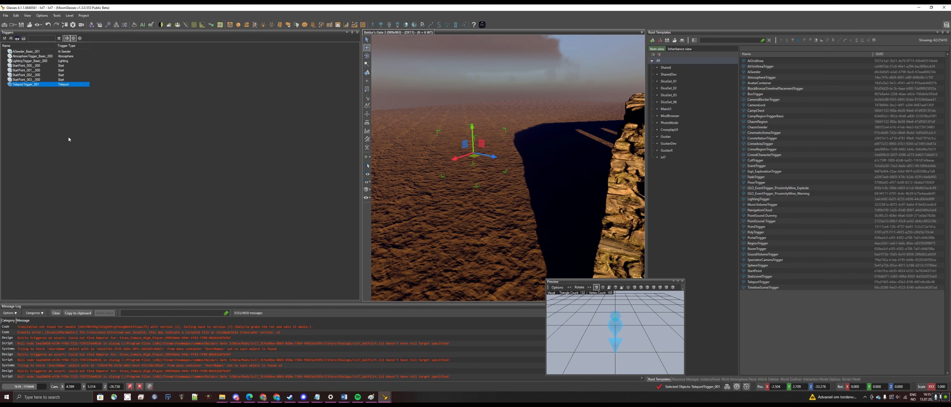
click(529, 191)
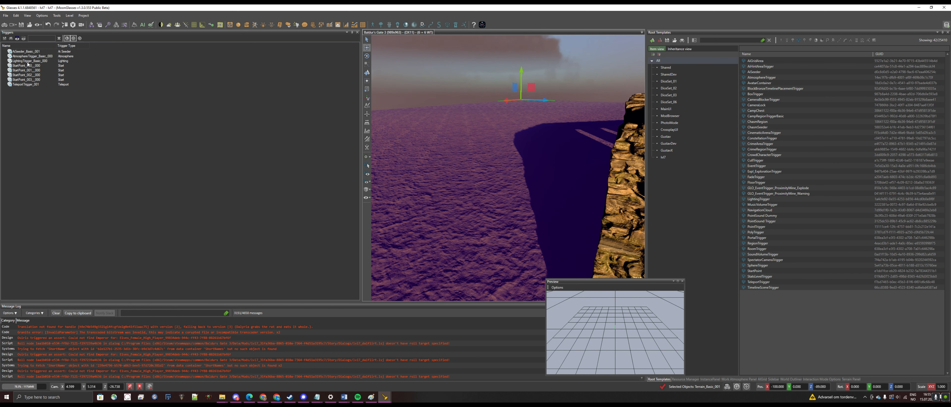
click(27, 84)
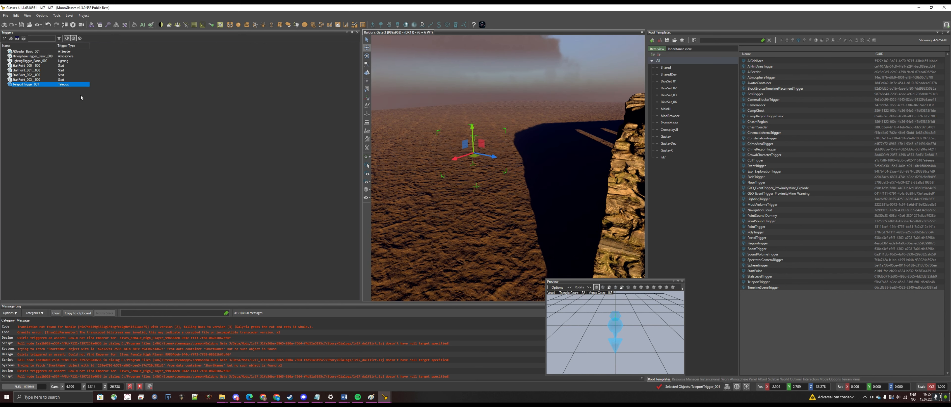
drag(647, 185, 857, 187)
drag(339, 133, 107, 128)
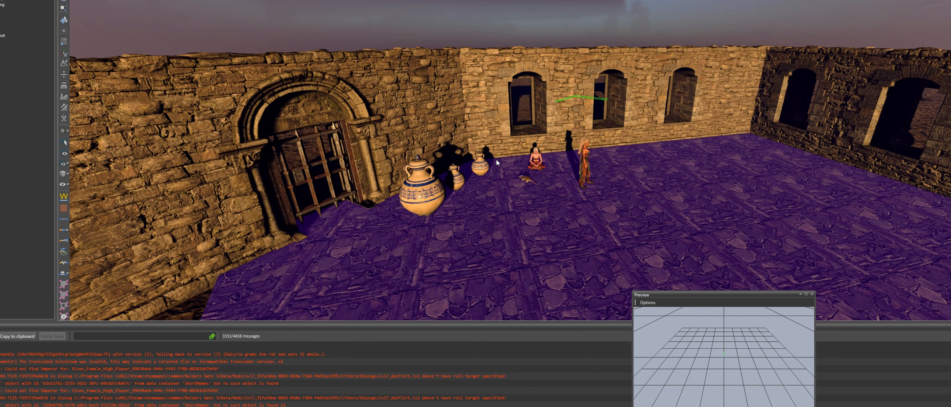
Generate definitions, build and reload the story in the Story Editor, and enlarge its window
drag(201, 29, 602, 56)
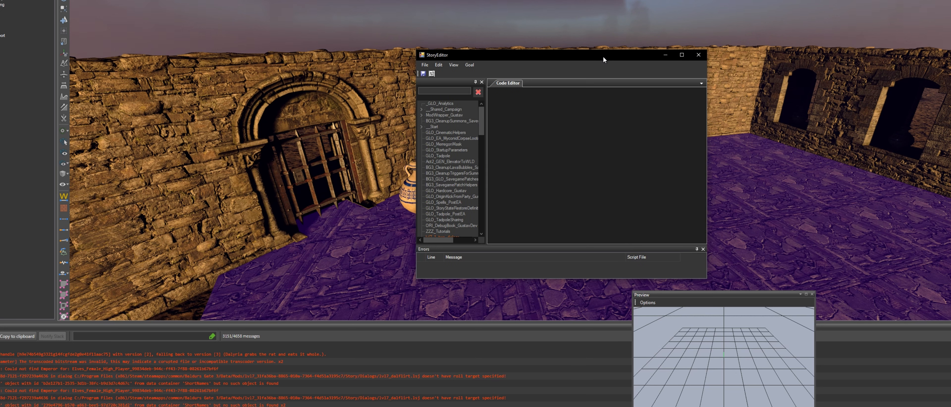
click(424, 65)
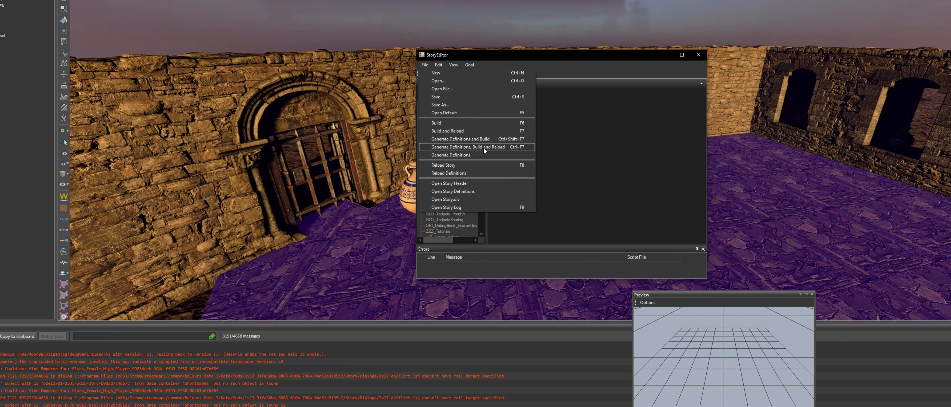
click(478, 155)
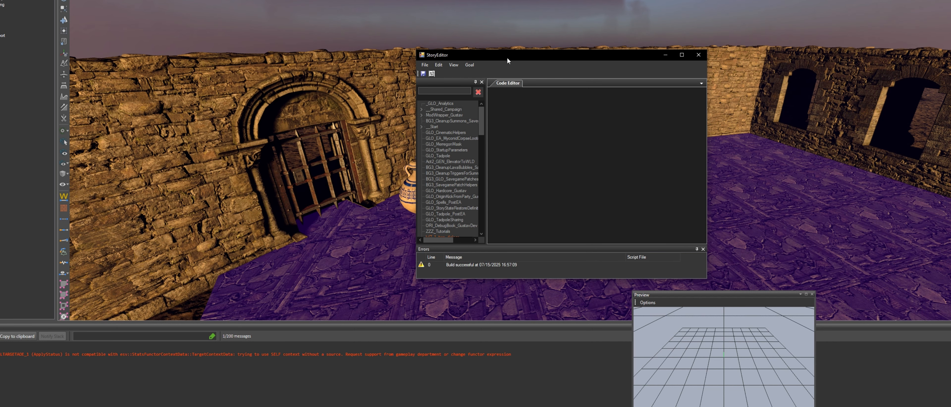
drag(507, 57, 421, 8)
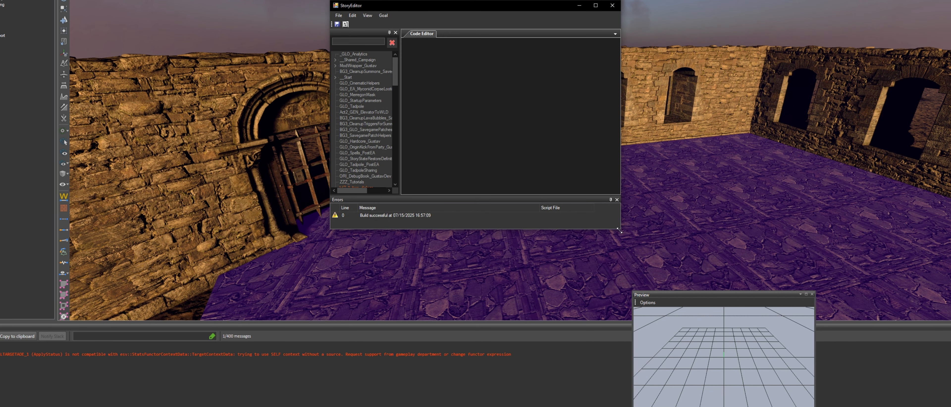
drag(620, 229, 842, 345)
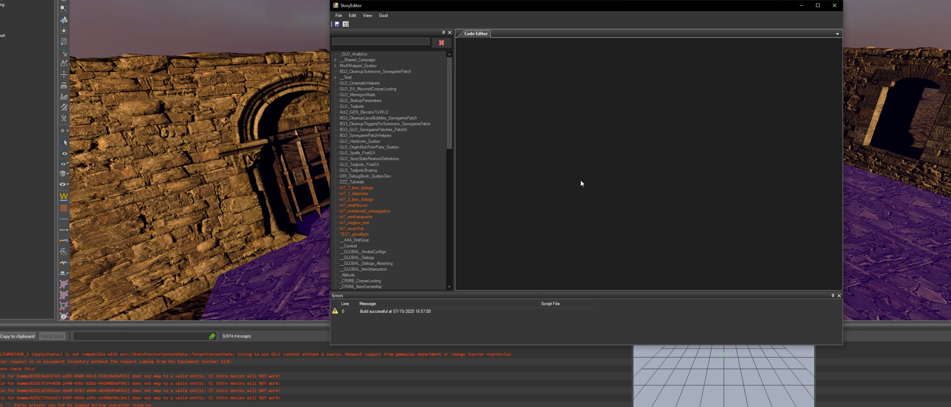
Create a new story script named lvl7_dal_aterat in the lvl7 mod and enlarge the Story Editor window
click(450, 182)
click(339, 15)
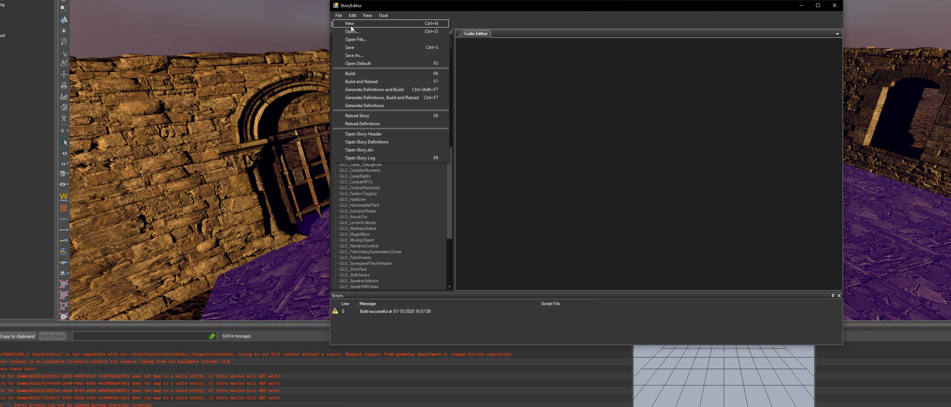
click(351, 25)
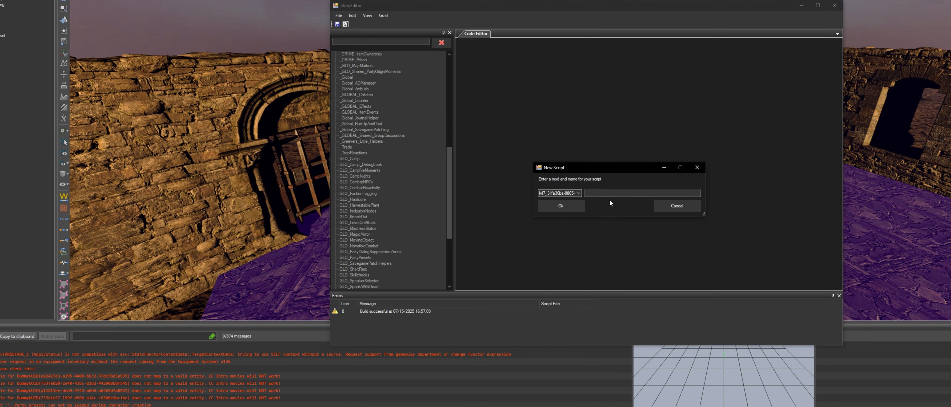
click(561, 203)
drag(843, 345, 870, 393)
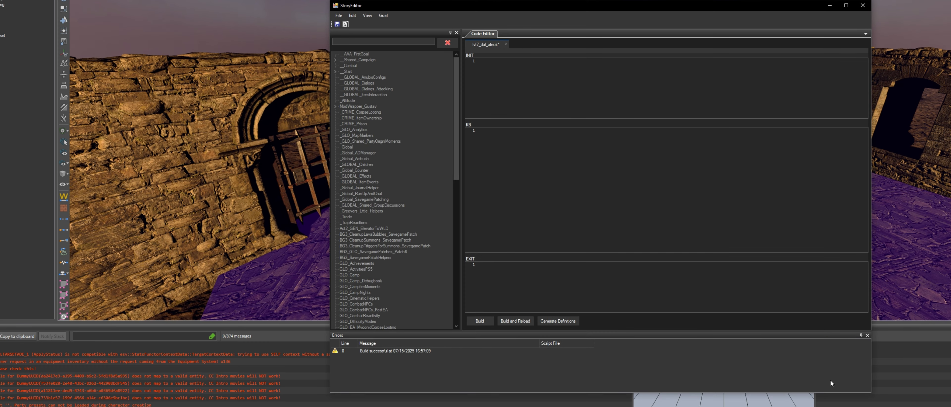
Paste the FlagSet teleport rule into the script's KB section and replace its placeholder flag dal with the 7_dal_aterat flag
mouse_move(332, 406)
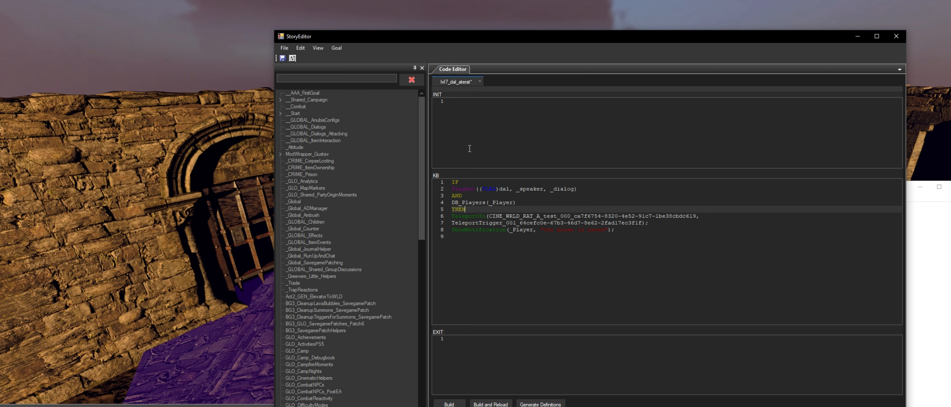
click(588, 189)
key(Return)
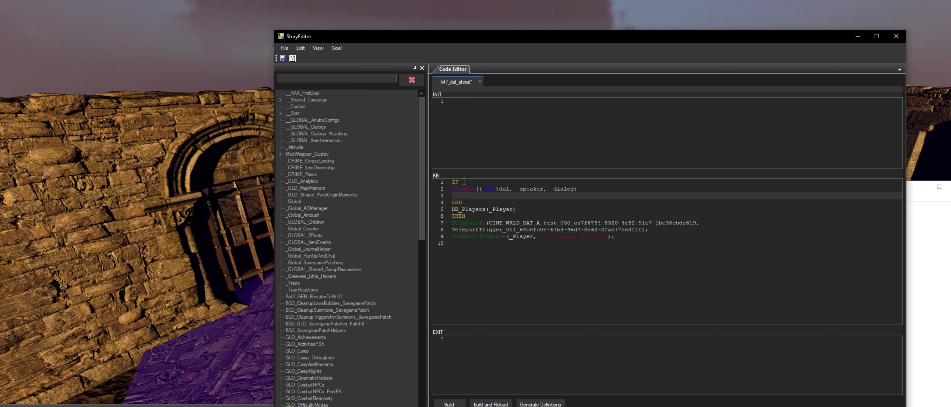
click(509, 188)
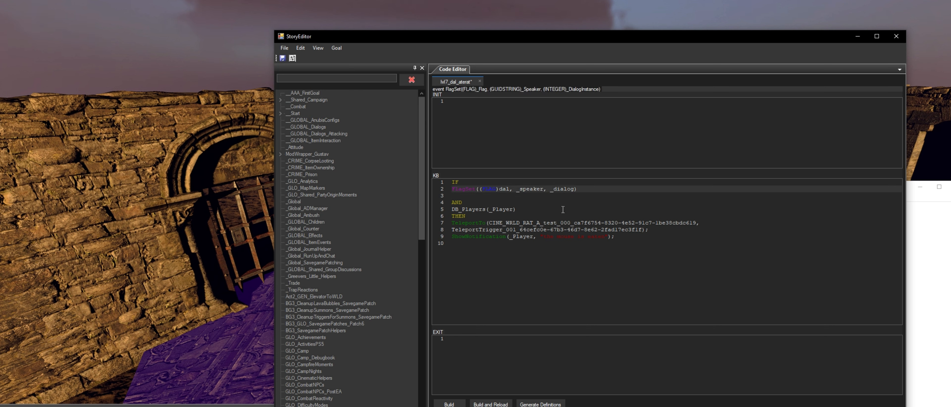
key(ctrl+space)
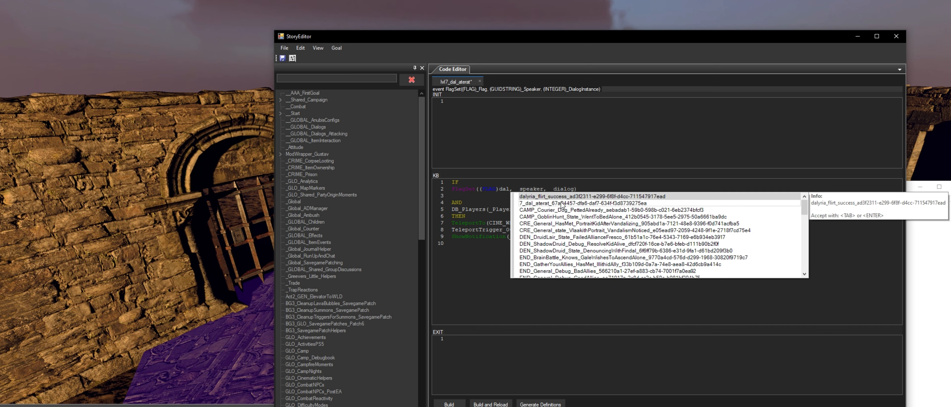
double_click(561, 204)
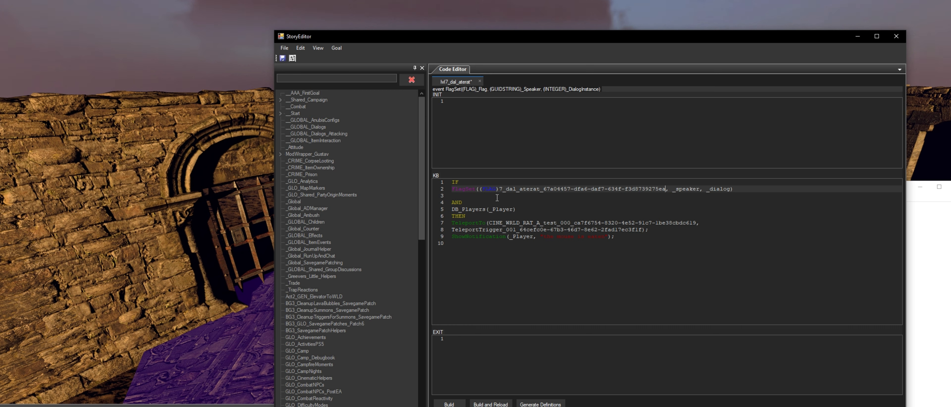
key(Down)
key(BackSpace)
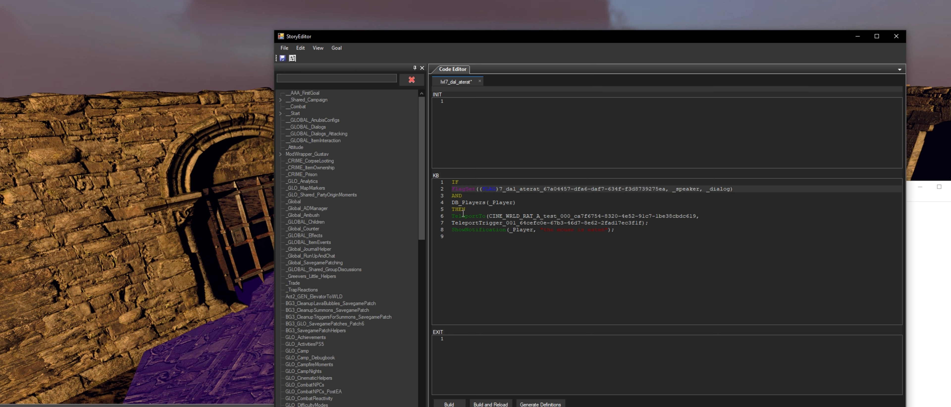
Replace the source object in the TeleportTo call with the autocompleted RAT_Cranium_A_test_000 entry
drag(491, 215, 551, 211)
drag(696, 217, 563, 213)
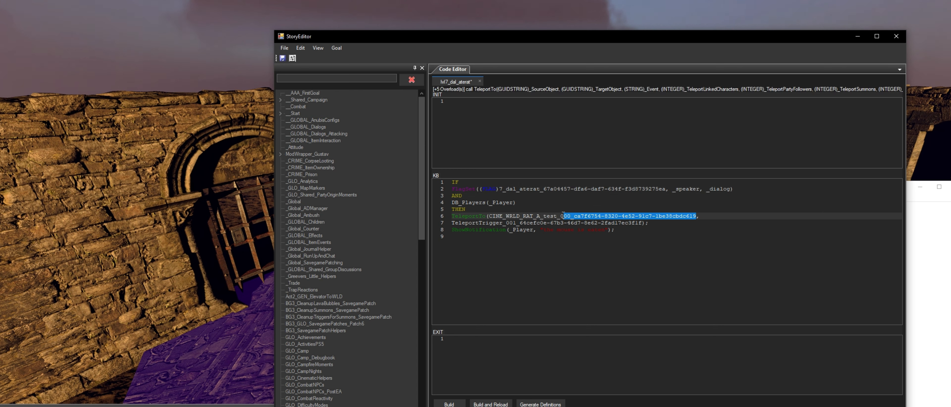
key(BackSpace)
key(BackSpace)
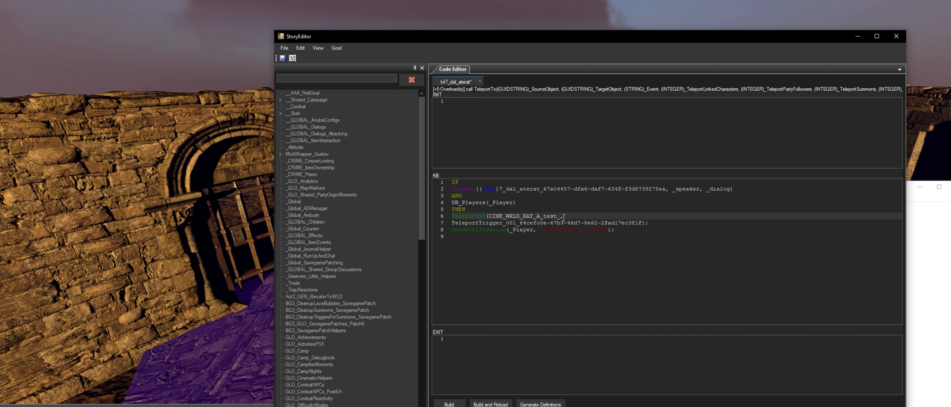
key(BackSpace)
key(BackSpace)
key(BackSpace)
key(BackSpace)
key(BackSpace)
key(BackSpace)
key(BackSpace)
key(BackSpace)
key(BackSpace)
key(BackSpace)
key(BackSpace)
key(BackSpace)
key(BackSpace)
key(BackSpace)
key(BackSpace)
key(BackSpace)
key(BackSpace)
key(BackSpace)
key(BackSpace)
key(BackSpace)
text(rat)
key(ctrl+space)
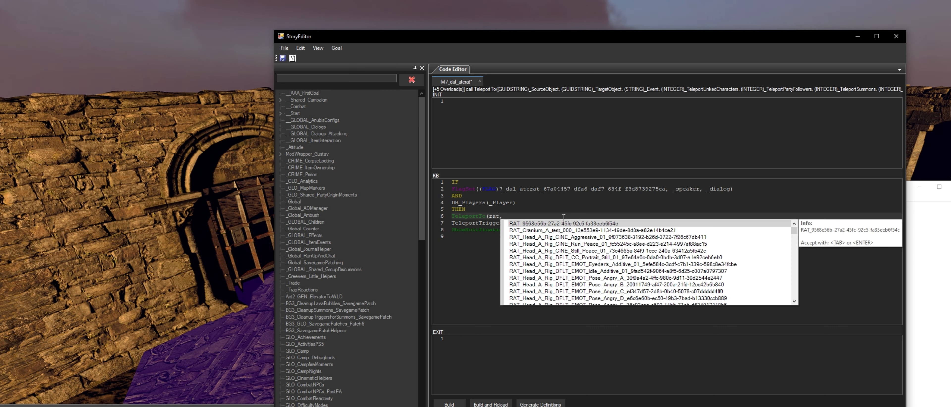
double_click(563, 232)
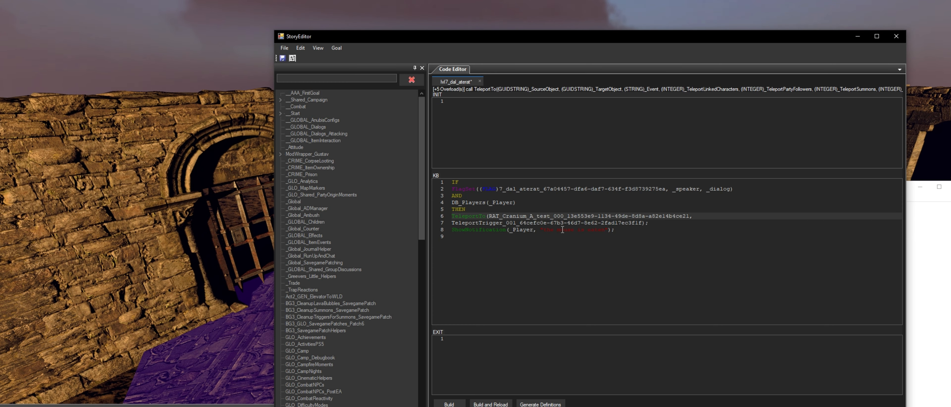